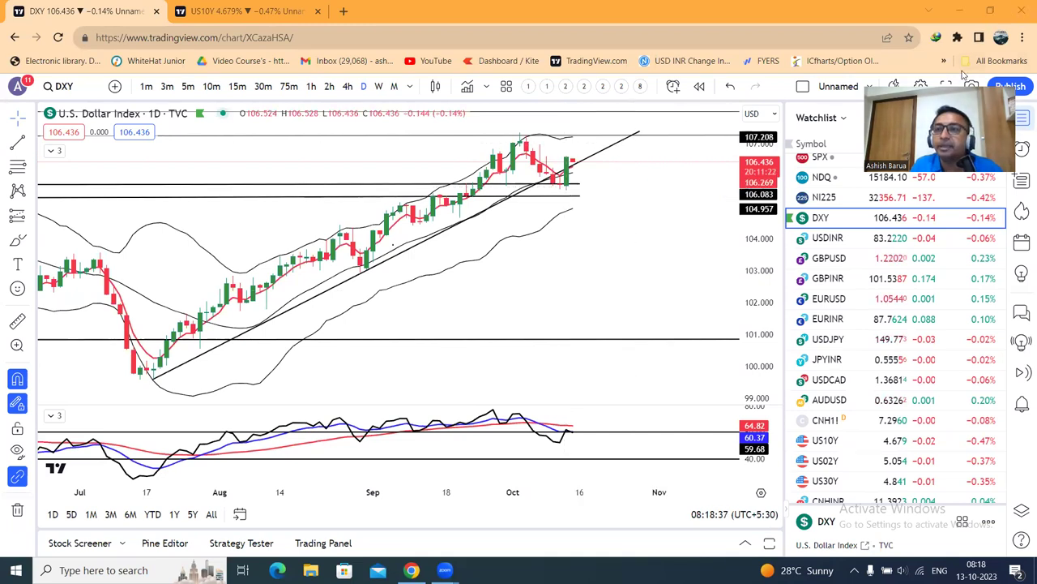
- Zoom out and pan the daily DXY chart back to June, then load the US30Y chart
{"action": "left_click_drag", "start_coordinate": [963, 75], "coordinate": [981, 5]}
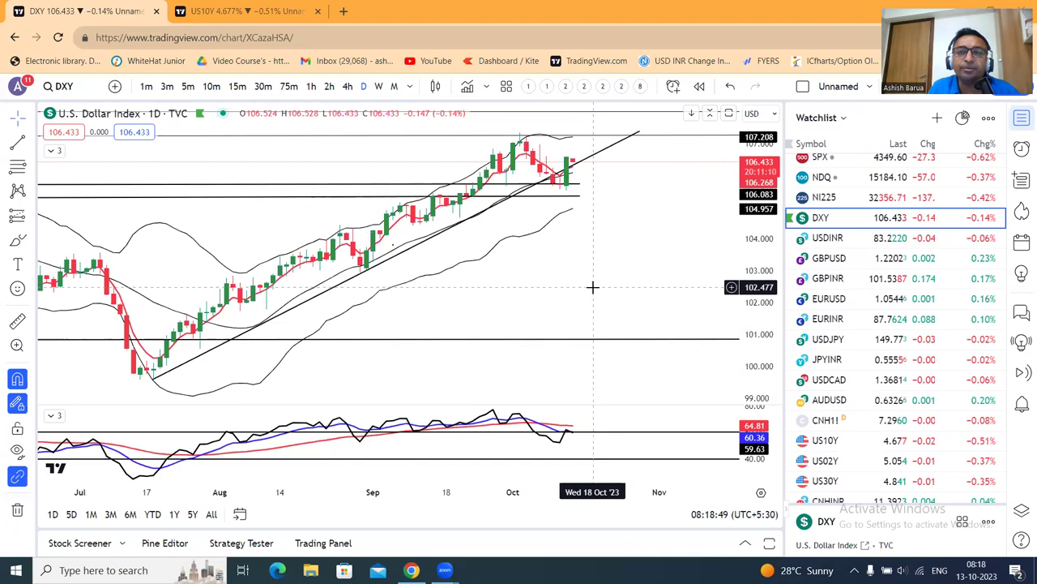
{"action": "scroll", "coordinate": [614, 238], "scroll_direction": "down", "scroll_amount": 1}
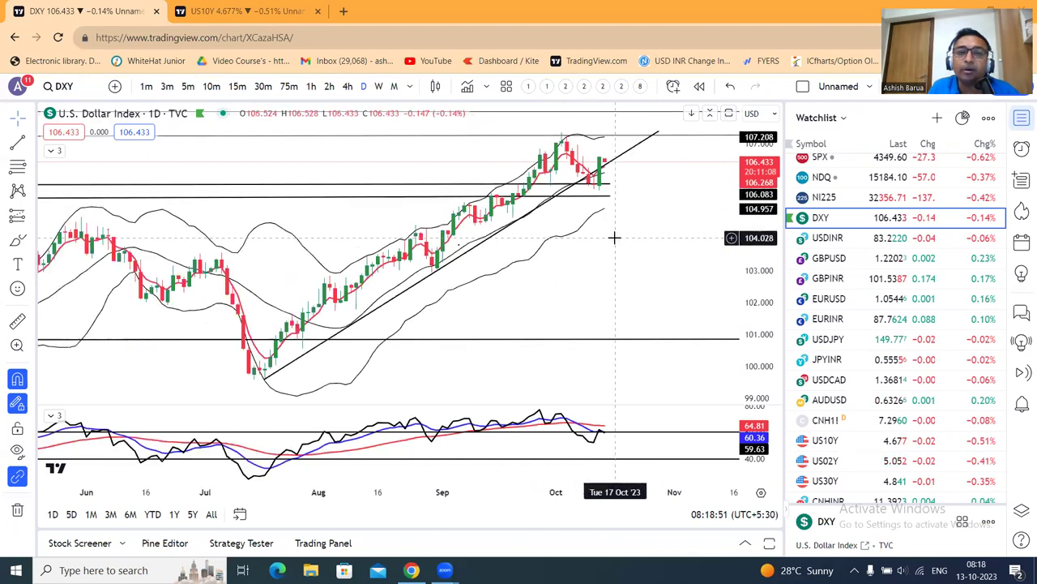
{"action": "left_click_drag", "start_coordinate": [641, 254], "coordinate": [617, 257]}
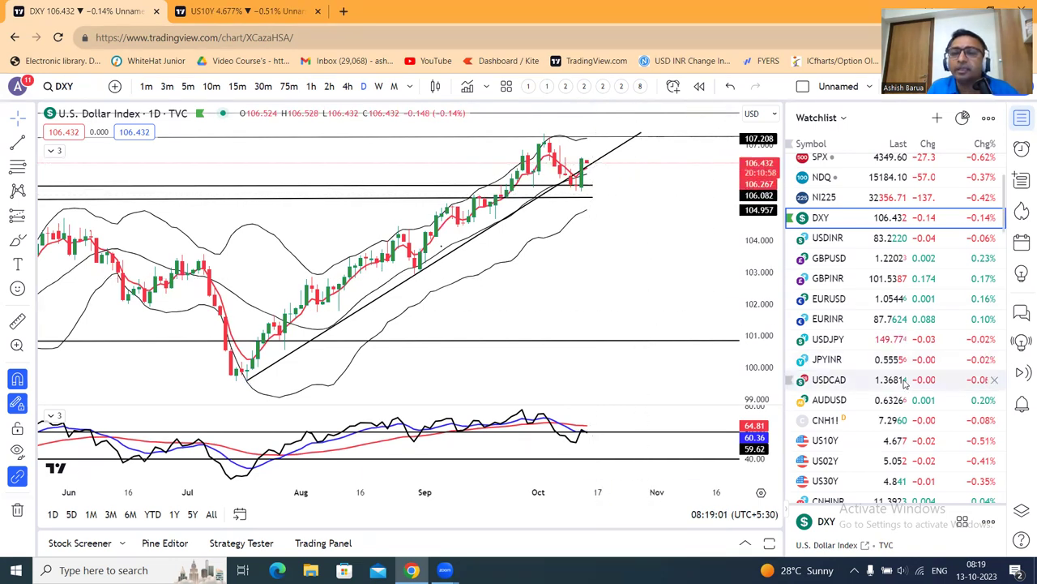
{"action": "left_click", "coordinate": [841, 481]}
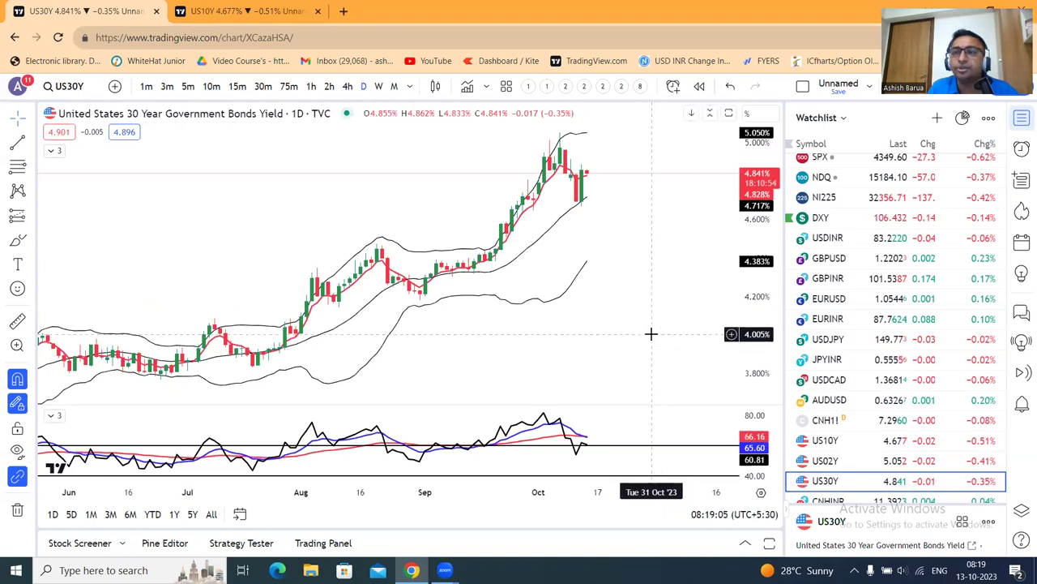
- Zoom and compress the US30Y price scale, glance at US10Y, then return to DXY
{"action": "scroll", "coordinate": [651, 333], "scroll_direction": "up", "scroll_amount": 1}
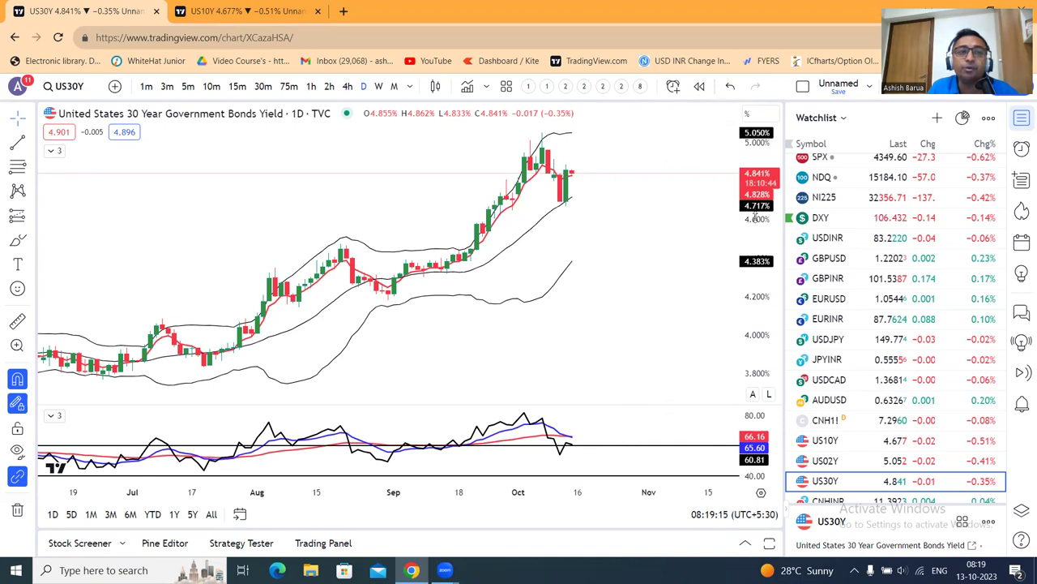
{"action": "left_click_drag", "start_coordinate": [755, 218], "coordinate": [755, 222]}
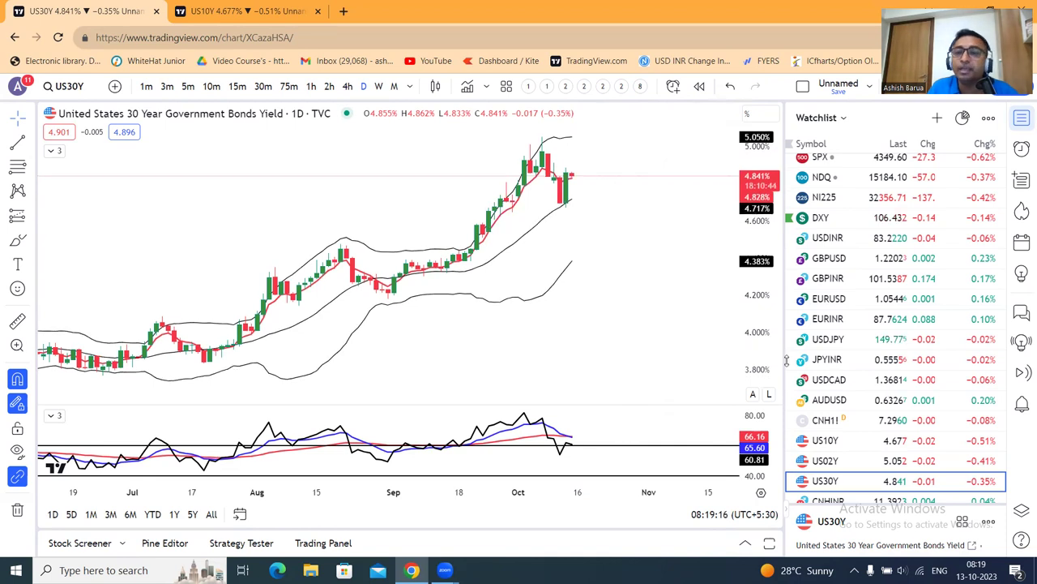
{"action": "left_click", "coordinate": [825, 441]}
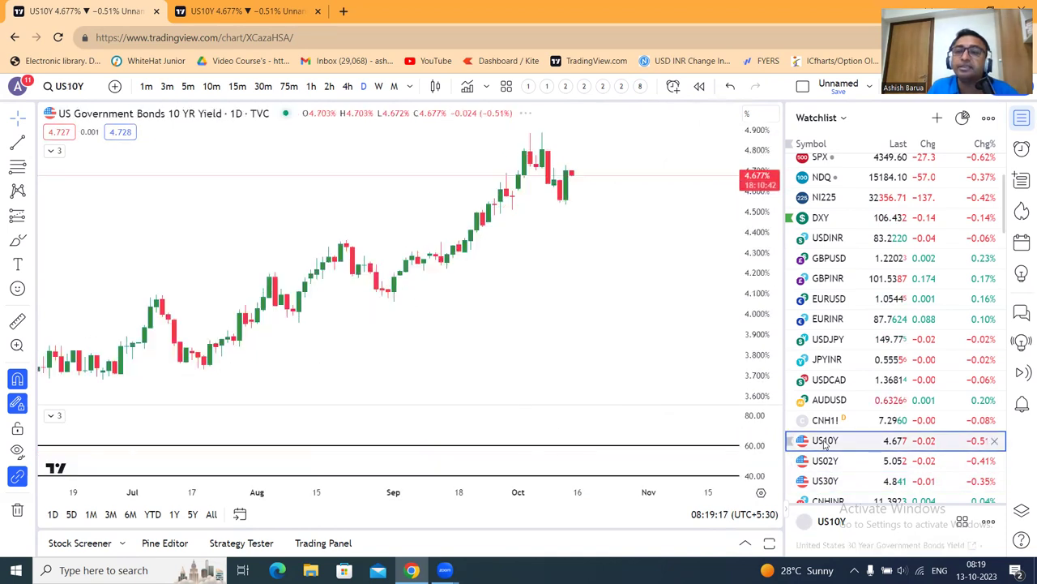
{"action": "left_click", "coordinate": [856, 227]}
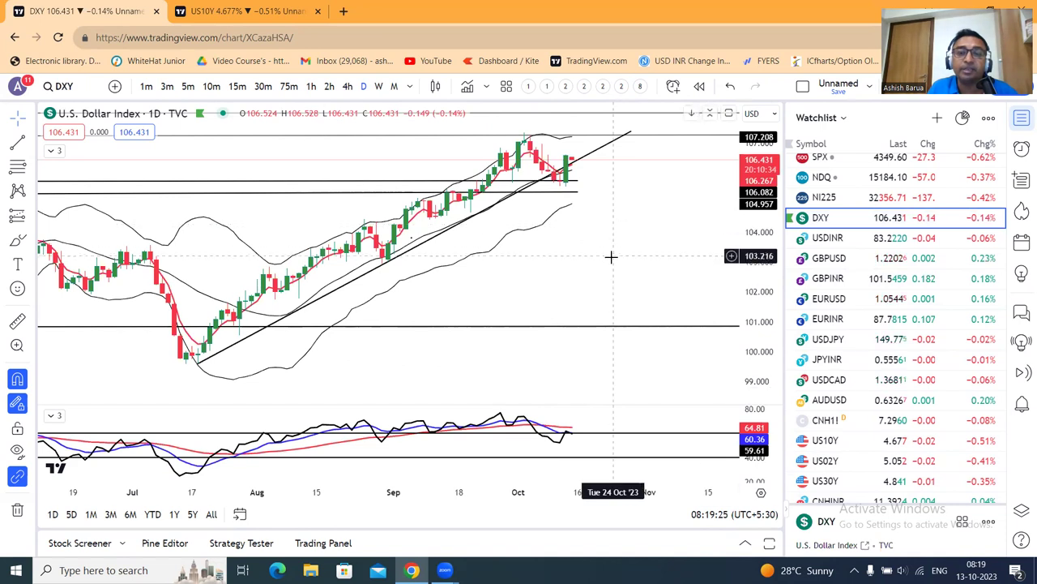
- Circle the latest DXY candles on the rising trendline with a freehand oval and reposition the chart
{"action": "scroll", "coordinate": [611, 254], "scroll_direction": "down", "scroll_amount": 1}
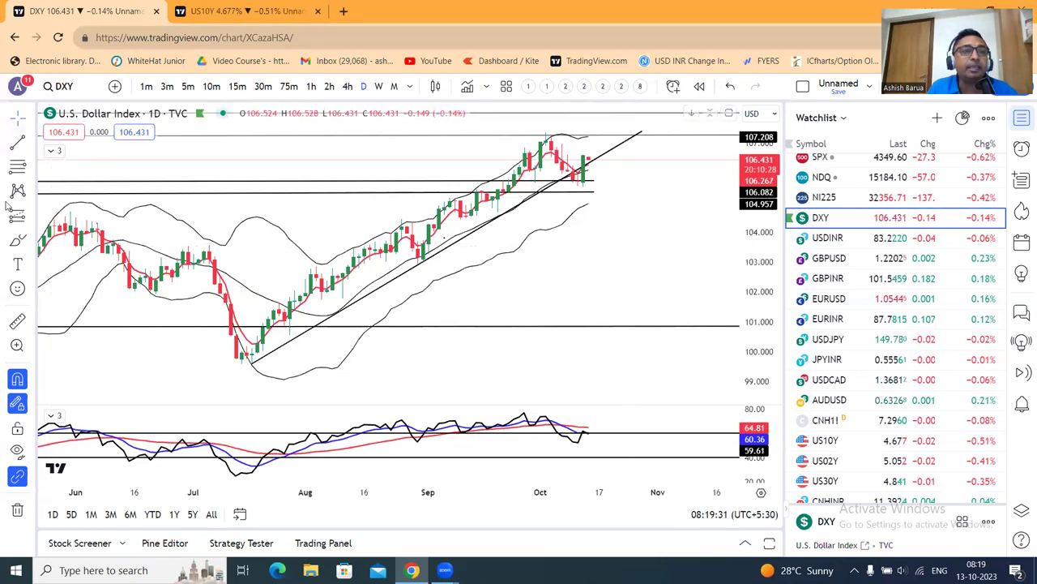
{"action": "left_click", "coordinate": [17, 240]}
{"action": "mouse_move", "coordinate": [609, 166]}
{"action": "left_mouse_down"}
{"action": "mouse_move", "coordinate": [577, 170]}
{"action": "mouse_move", "coordinate": [606, 192]}
{"action": "mouse_move", "coordinate": [590, 196]}
{"action": "mouse_move", "coordinate": [573, 183]}
{"action": "mouse_move", "coordinate": [574, 168]}
{"action": "left_mouse_up"}
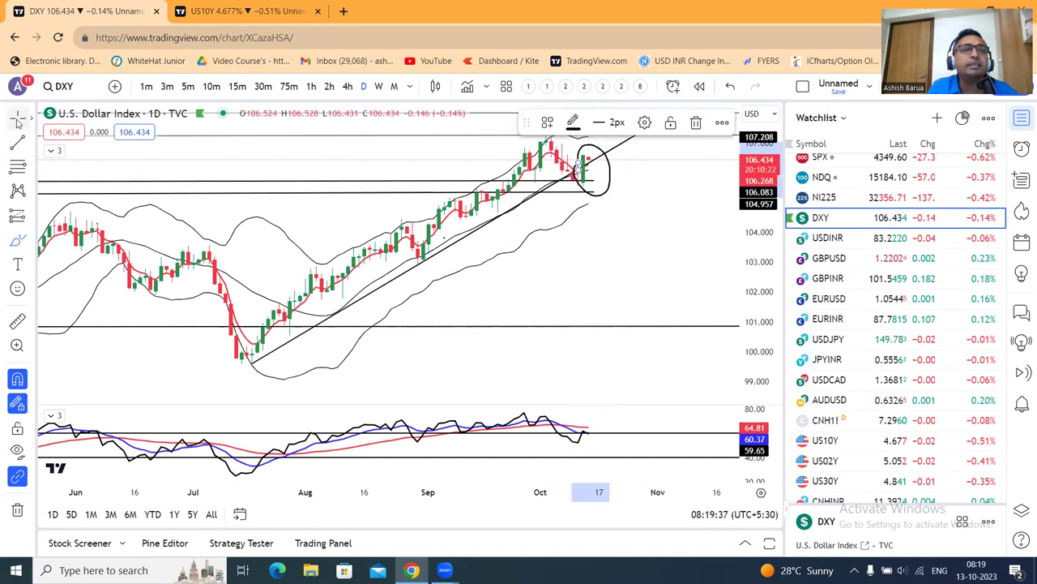
{"action": "left_click", "coordinate": [634, 250]}
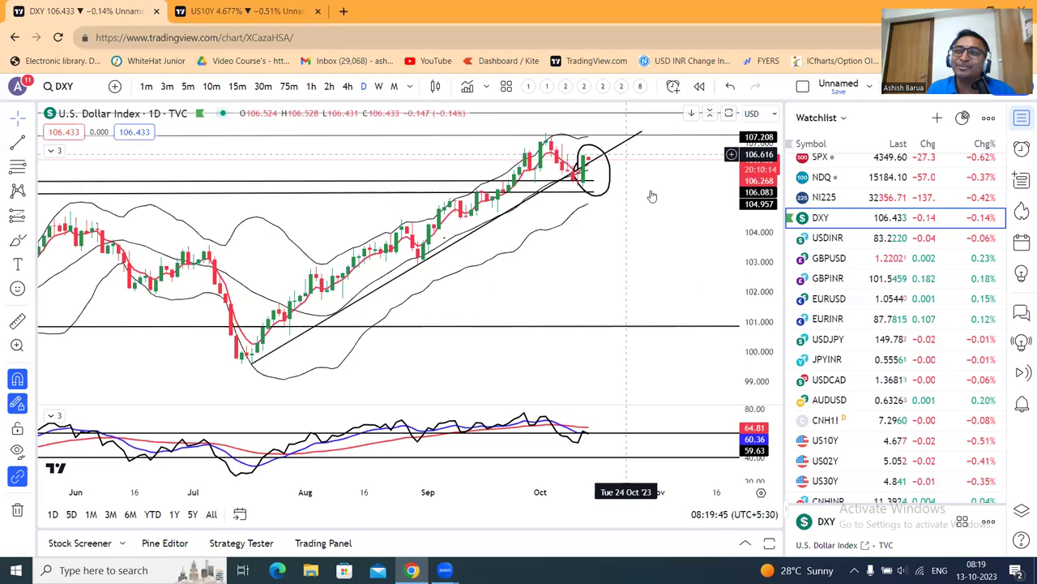
{"action": "left_click_drag", "start_coordinate": [689, 225], "coordinate": [671, 248]}
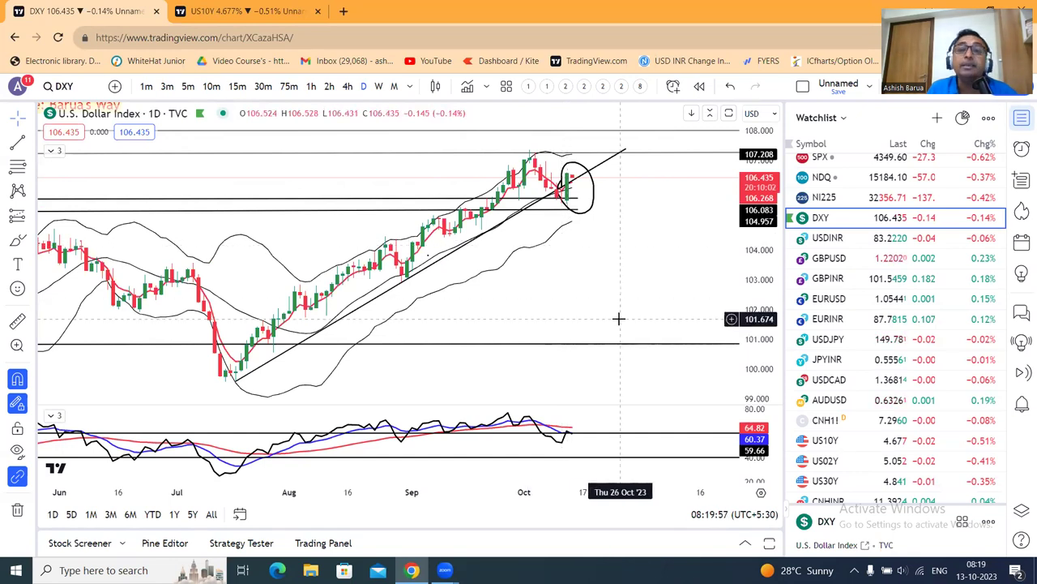
{"action": "left_click", "coordinate": [33, 240]}
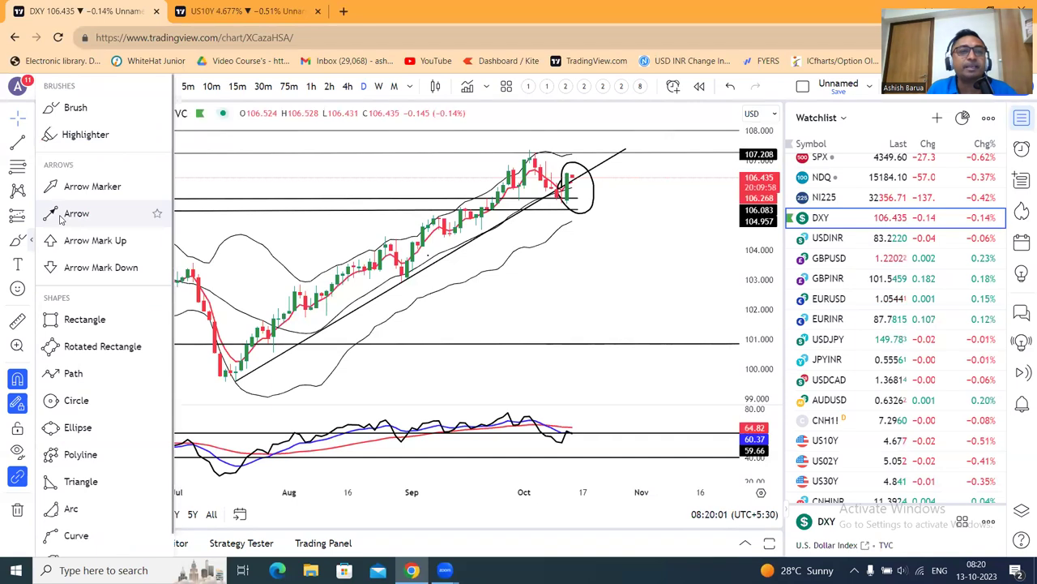
- Draw an orange arrow in the oscillator pane pointing at the latest reading near 60
{"action": "left_click", "coordinate": [71, 216]}
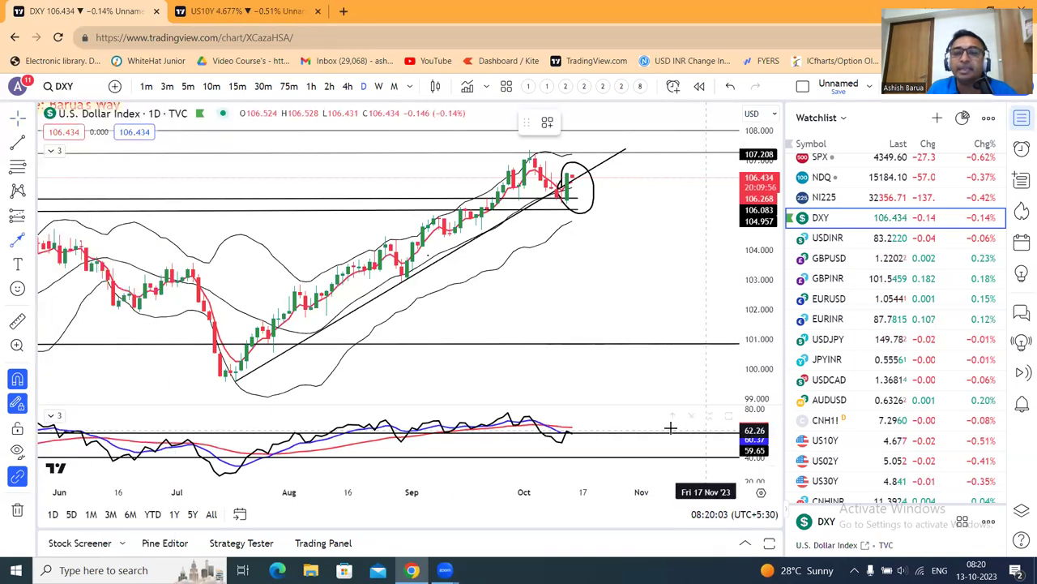
{"action": "left_click", "coordinate": [646, 411]}
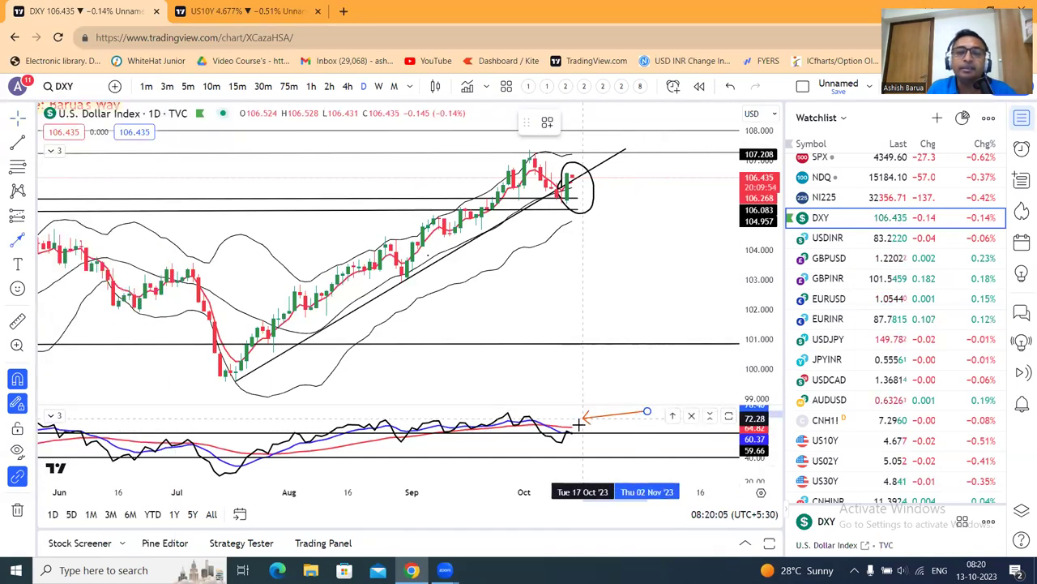
{"action": "left_click", "coordinate": [573, 427]}
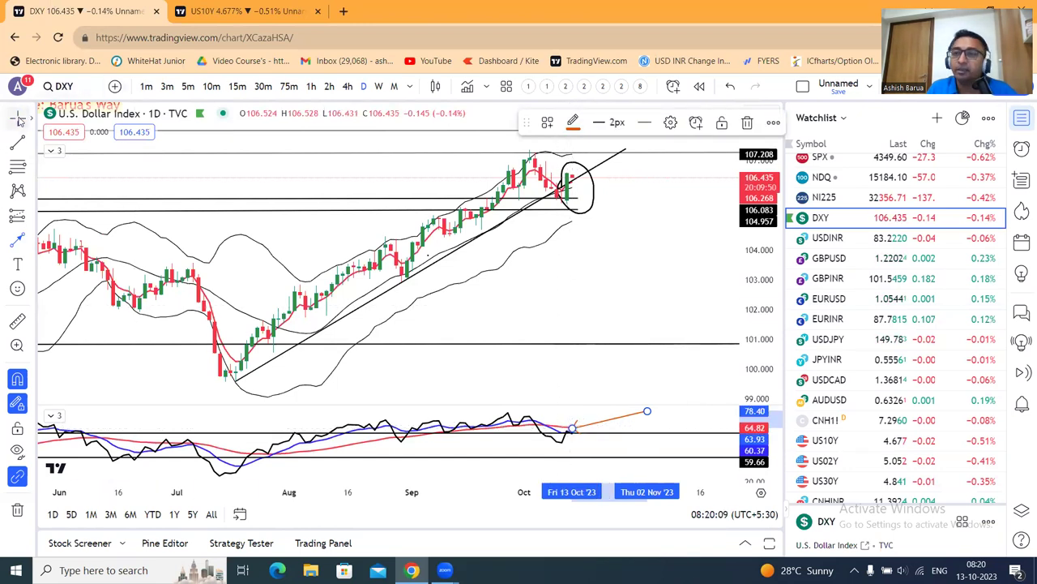
{"action": "left_click", "coordinate": [663, 271]}
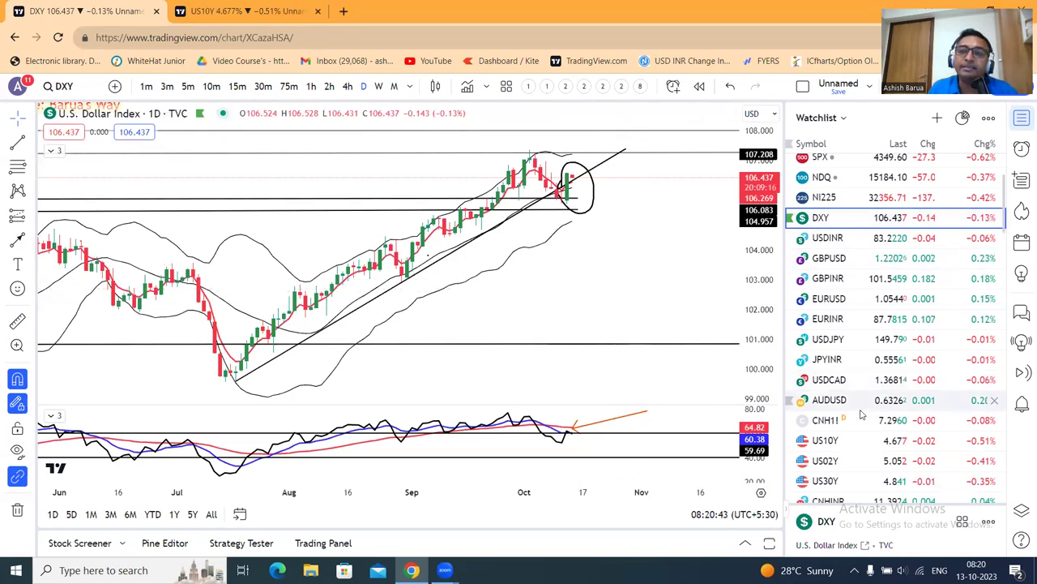
- On US10Y, draw an upward orange arrow at the latest oscillator reading, then load US02Y
{"action": "left_click", "coordinate": [843, 444]}
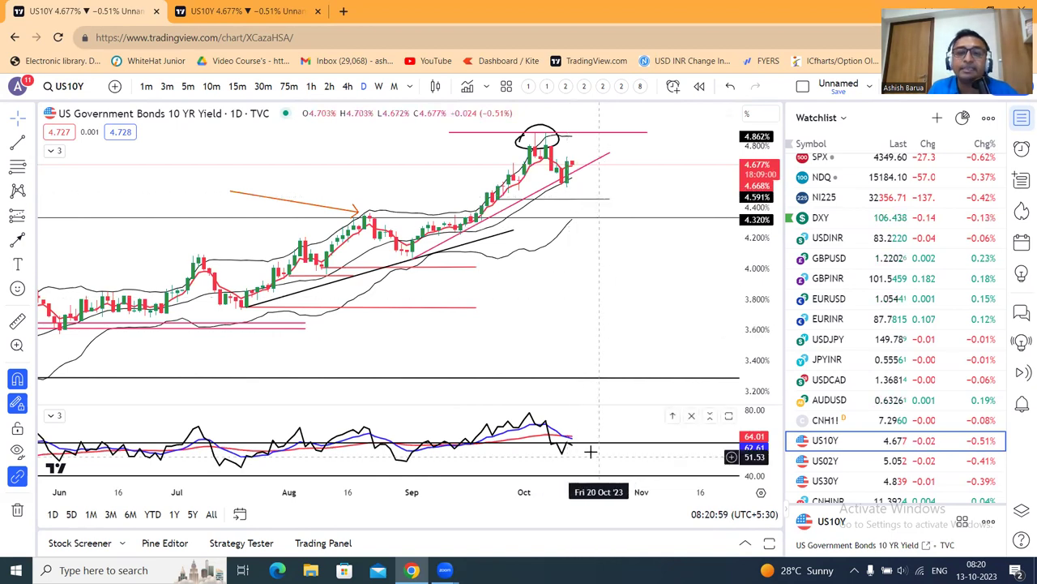
{"action": "left_click", "coordinate": [18, 239]}
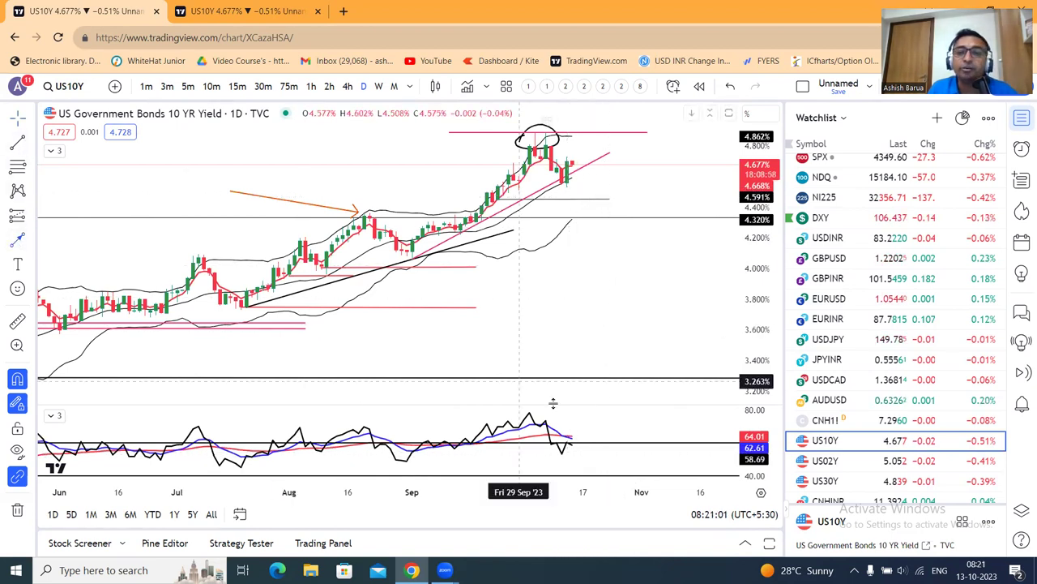
{"action": "left_click", "coordinate": [630, 413]}
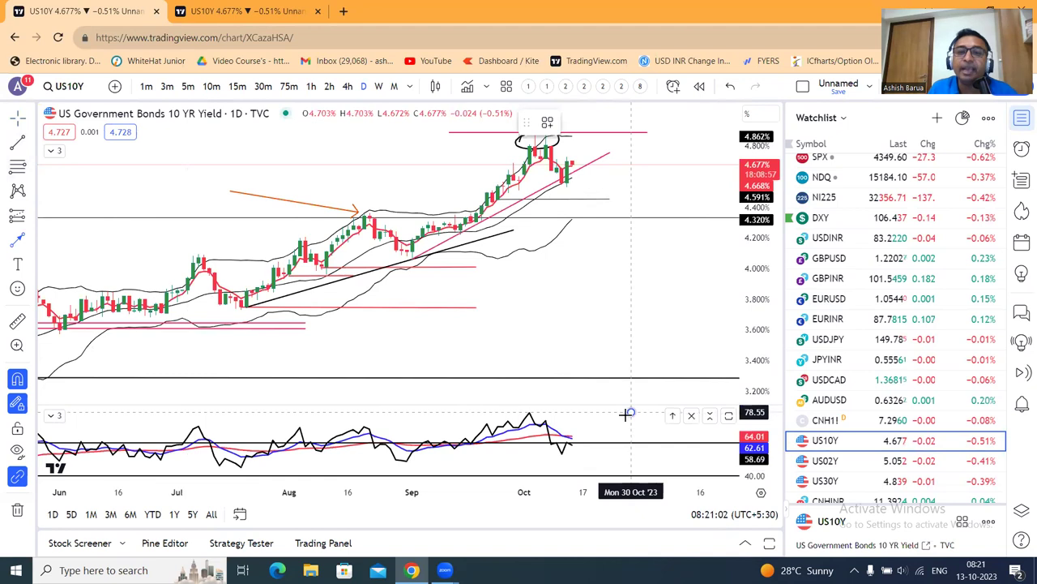
{"action": "left_click", "coordinate": [573, 438]}
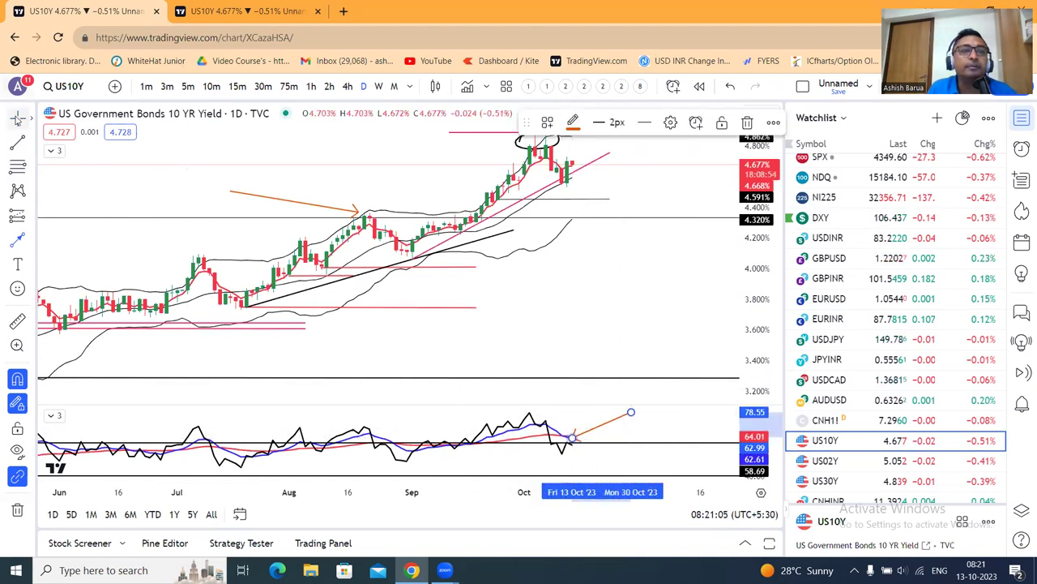
{"action": "left_click", "coordinate": [603, 261]}
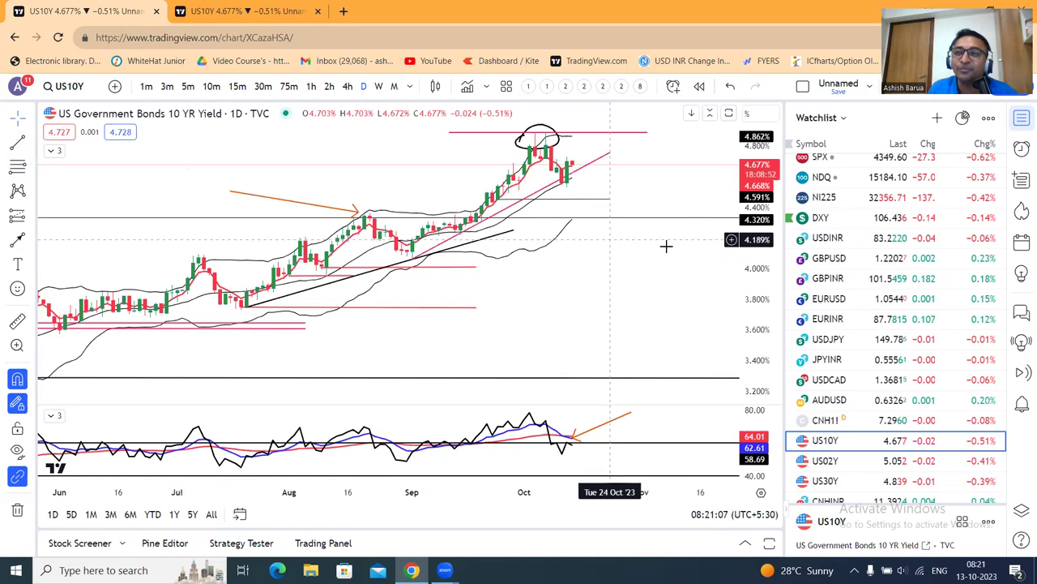
{"action": "left_click", "coordinate": [835, 461]}
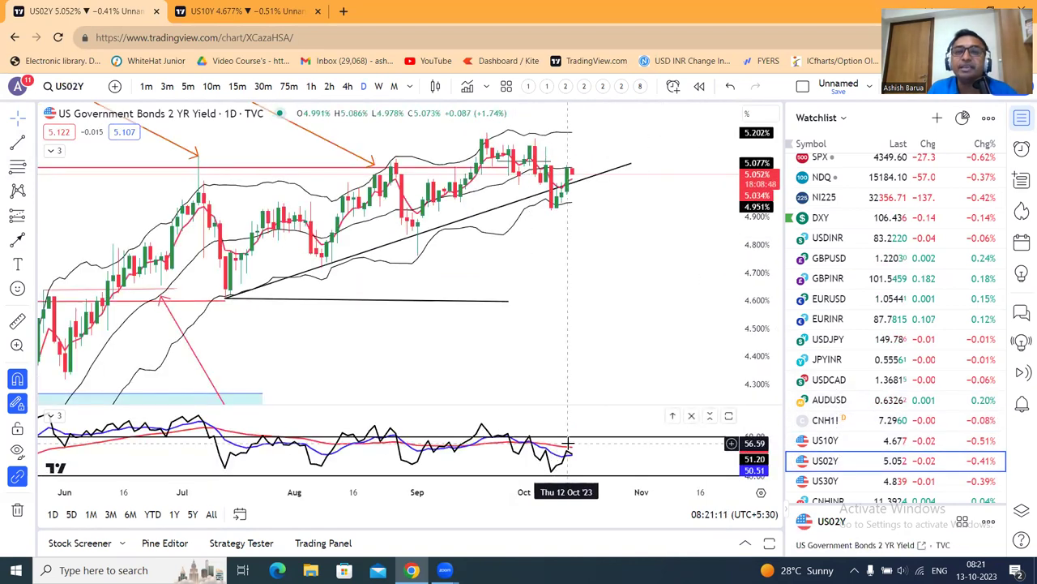
- Flip through the US10Y and US30Y charts, then return to the daily DXY chart
{"action": "left_click", "coordinate": [859, 442]}
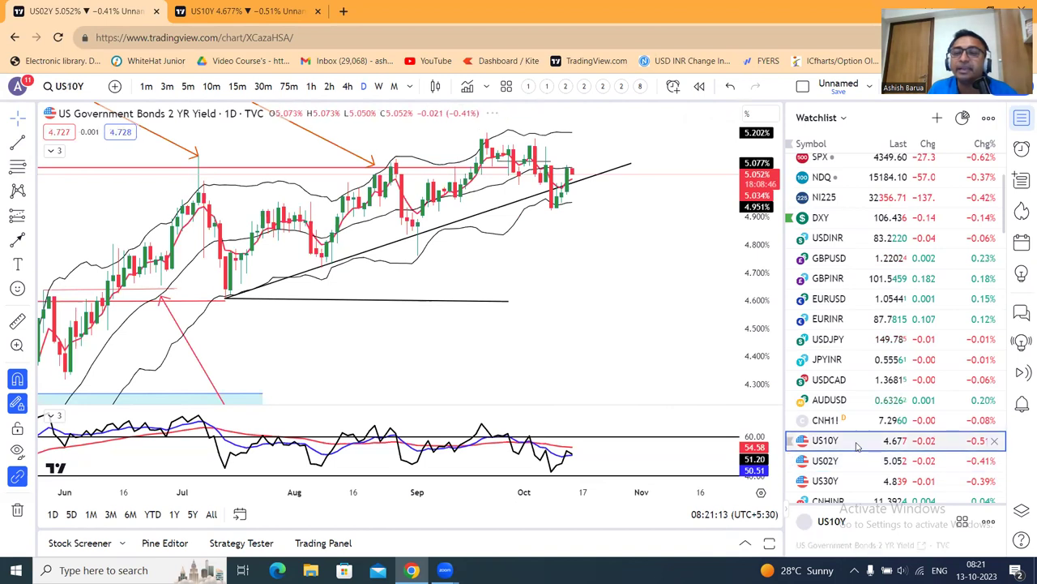
{"action": "left_click", "coordinate": [852, 480]}
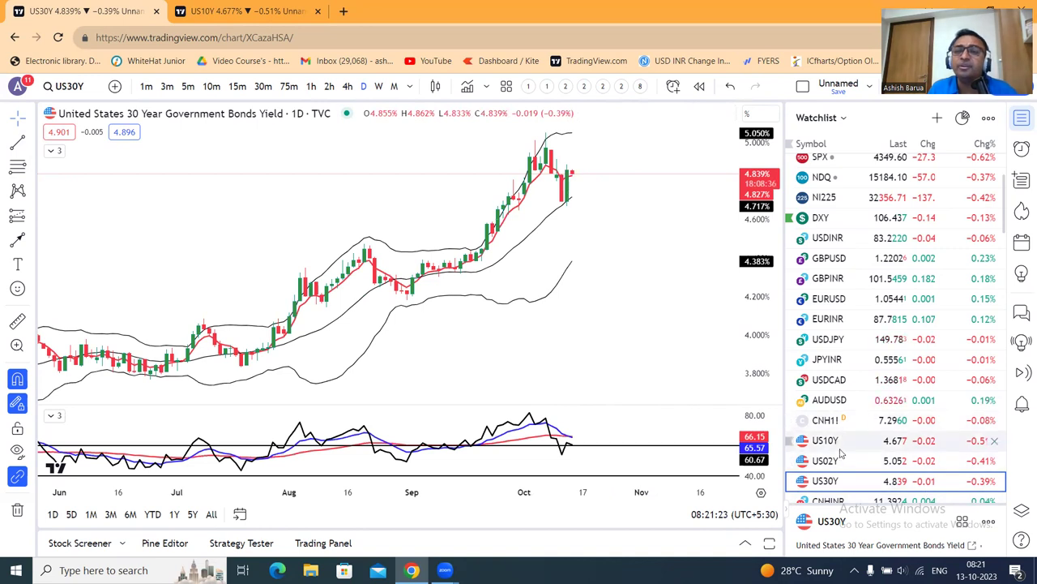
{"action": "left_click", "coordinate": [846, 226]}
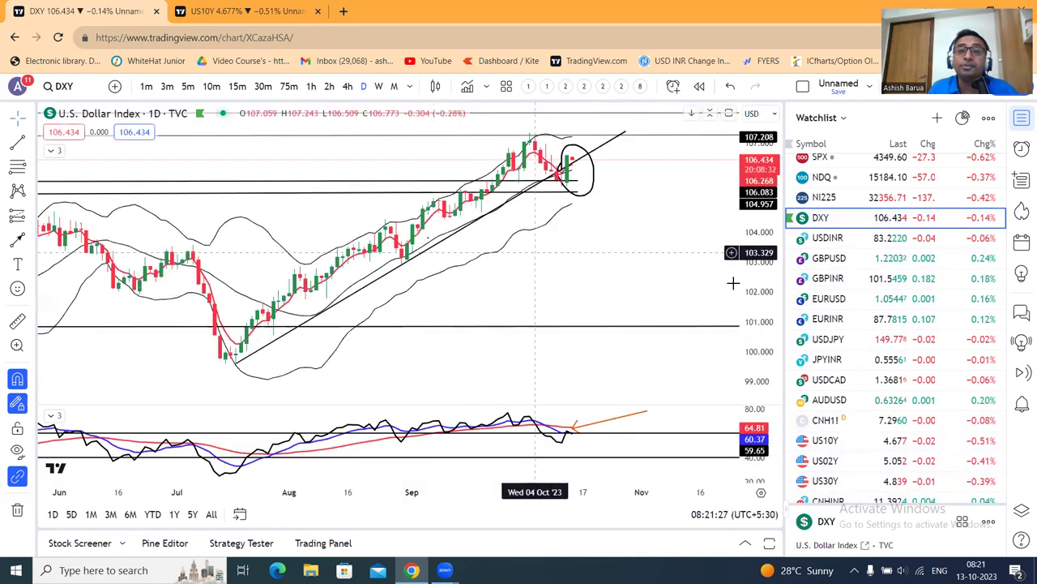
- Load USDINR, shift it down and stretch the price scale to spread the triangle lines
{"action": "left_click", "coordinate": [821, 239]}
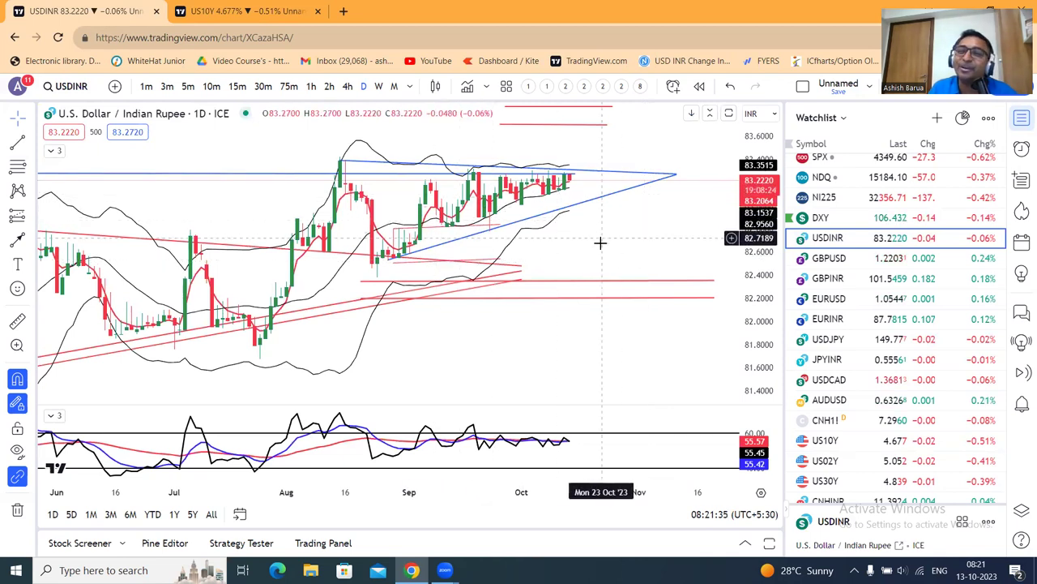
{"action": "left_click_drag", "start_coordinate": [598, 238], "coordinate": [597, 278]}
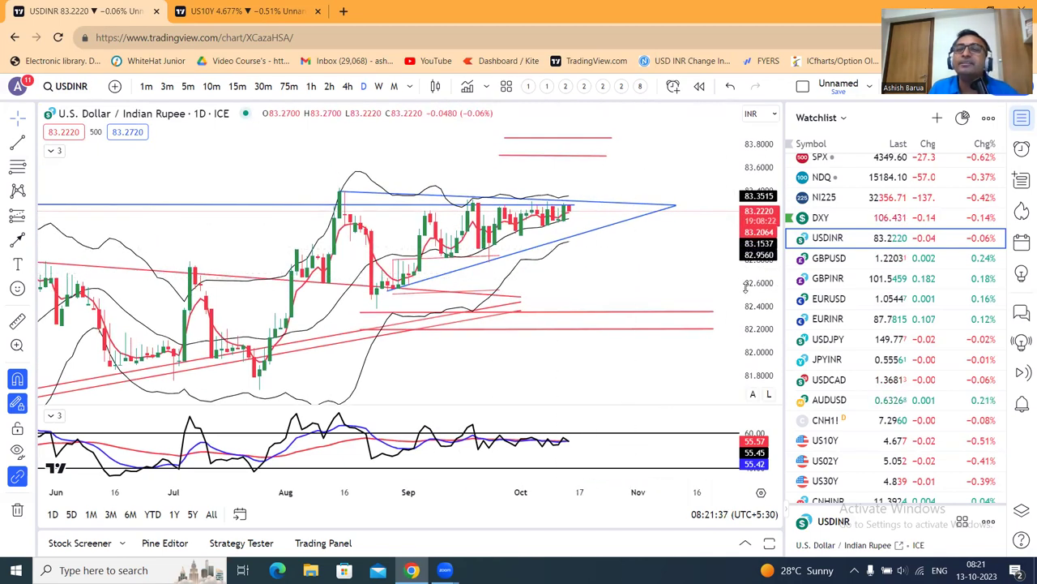
{"action": "left_click_drag", "start_coordinate": [739, 284], "coordinate": [746, 255]}
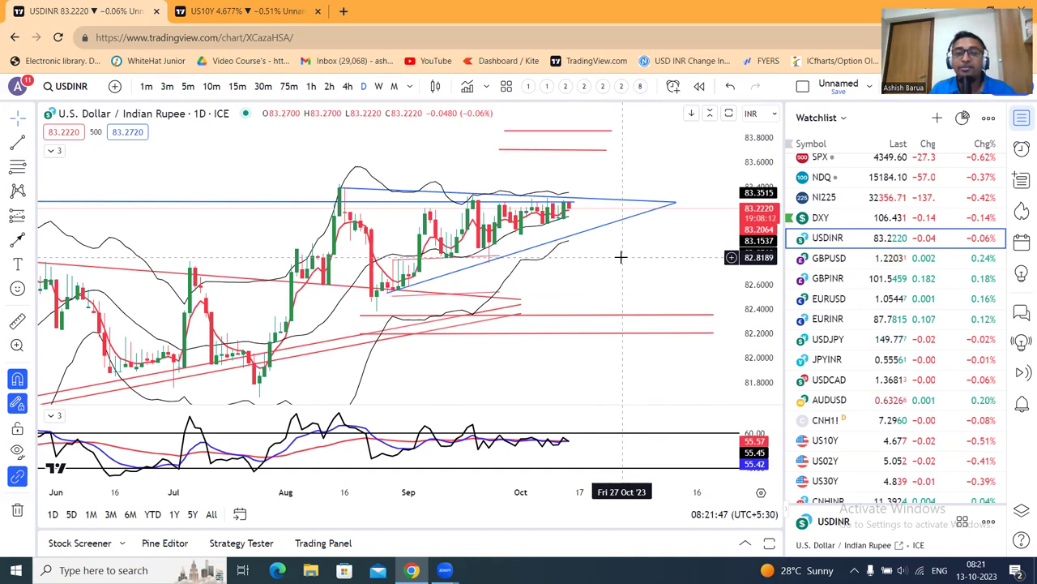
{"action": "left_click", "coordinate": [840, 259]}
- On GBPUSD, draw a downward orange arrow at the latest oscillator reading, then return to DXY
{"action": "left_click", "coordinate": [839, 259]}
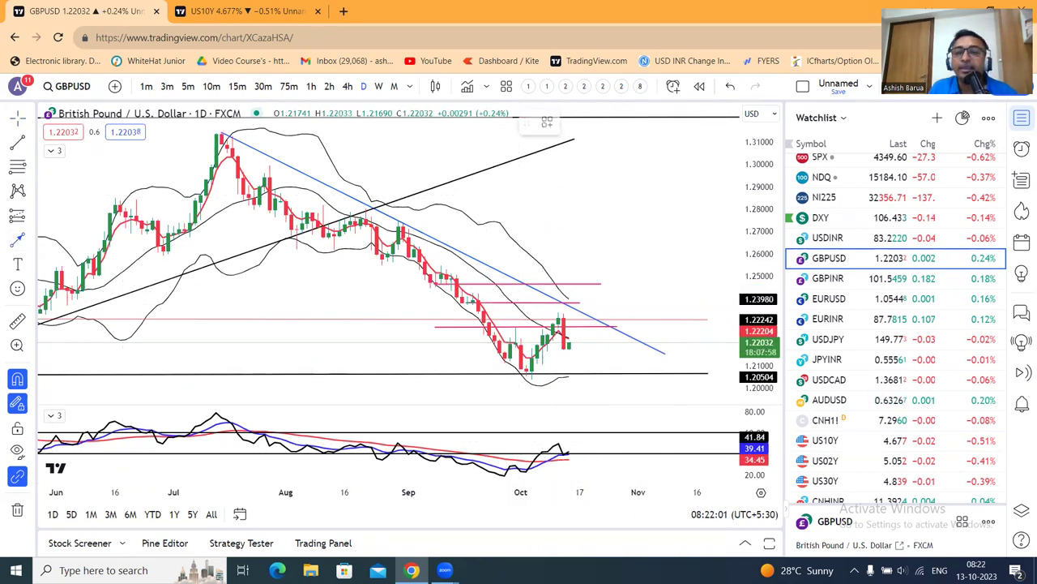
{"action": "left_click", "coordinate": [649, 471]}
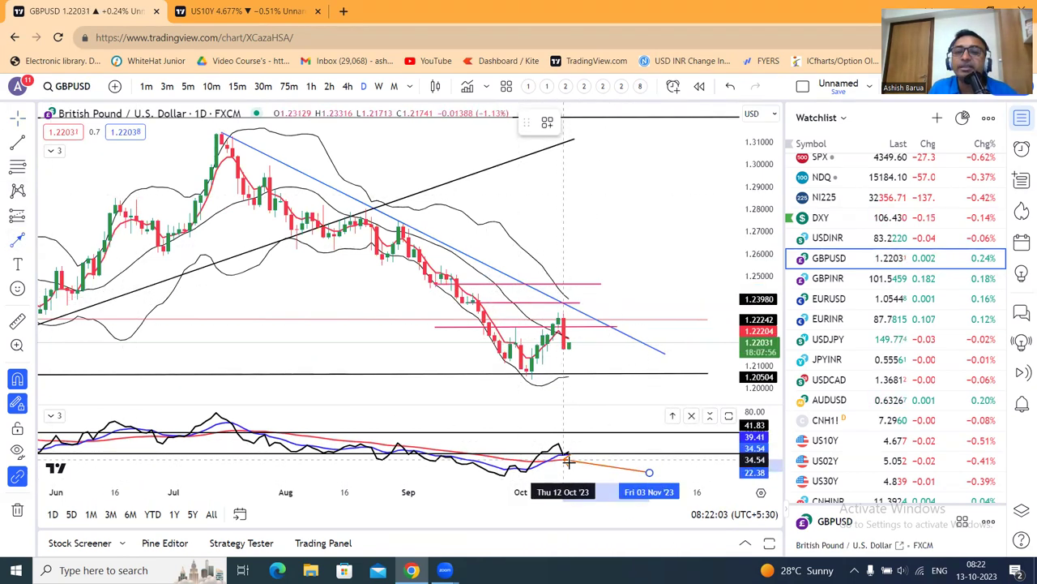
{"action": "left_click", "coordinate": [570, 461]}
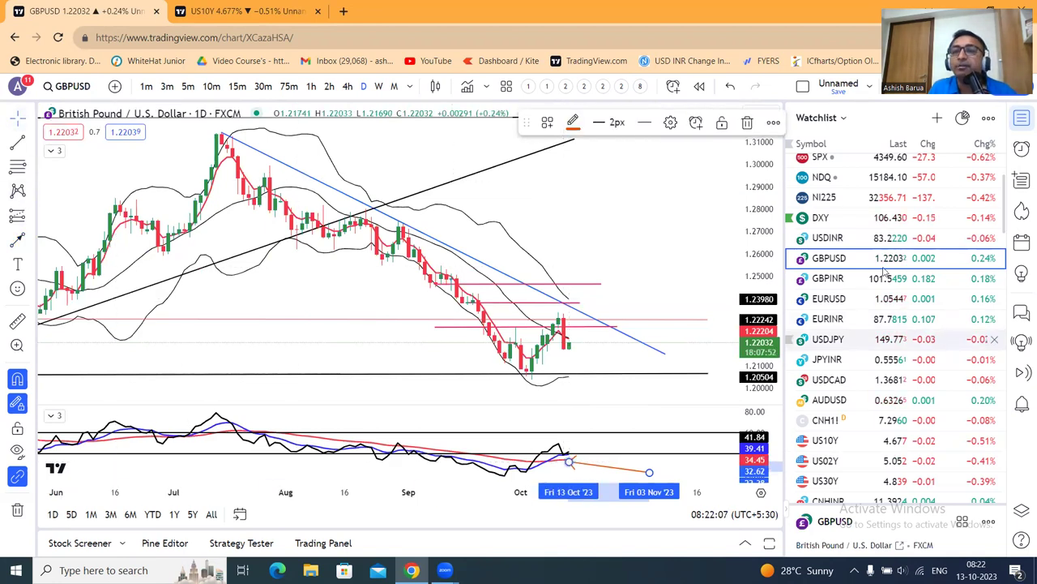
{"action": "left_click", "coordinate": [834, 219]}
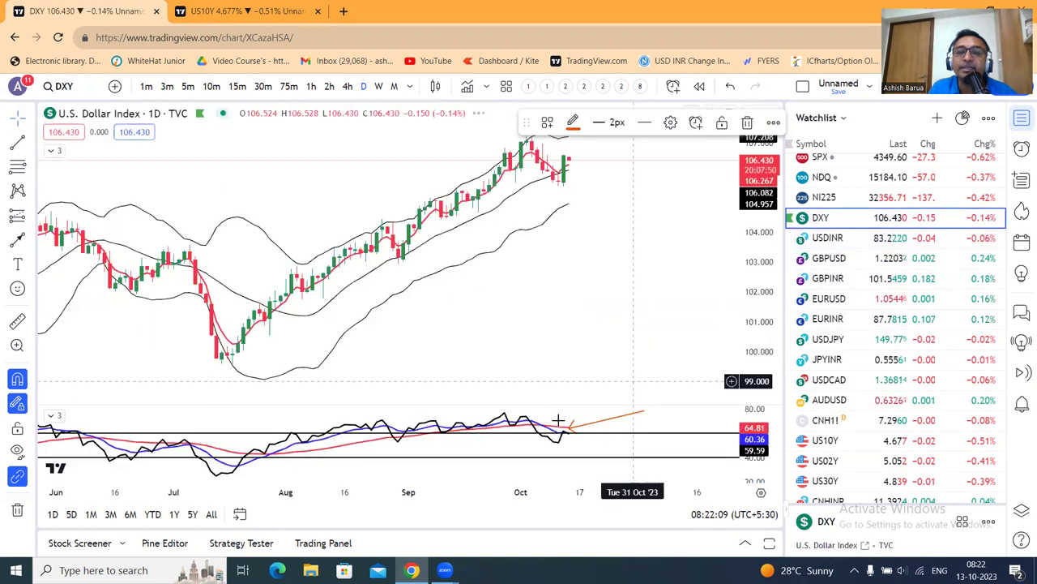
- Switch back to the GBPUSD chart to view its trendlines and oscillator arrow
{"action": "left_click", "coordinate": [829, 258]}
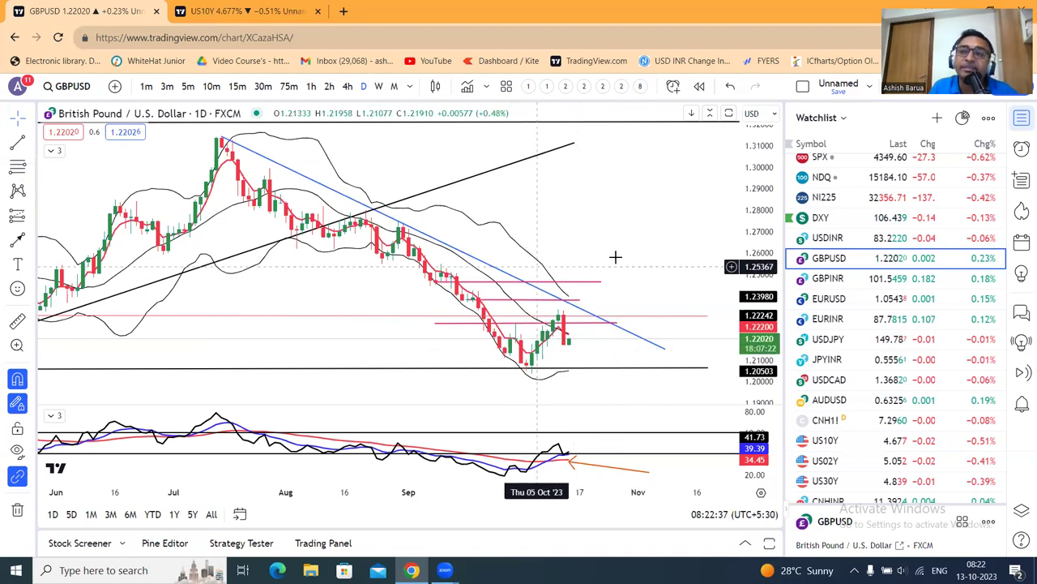
- Load GBPINR and draw an orange arrow to the latest reading in its oscillator pane
{"action": "left_click", "coordinate": [851, 280]}
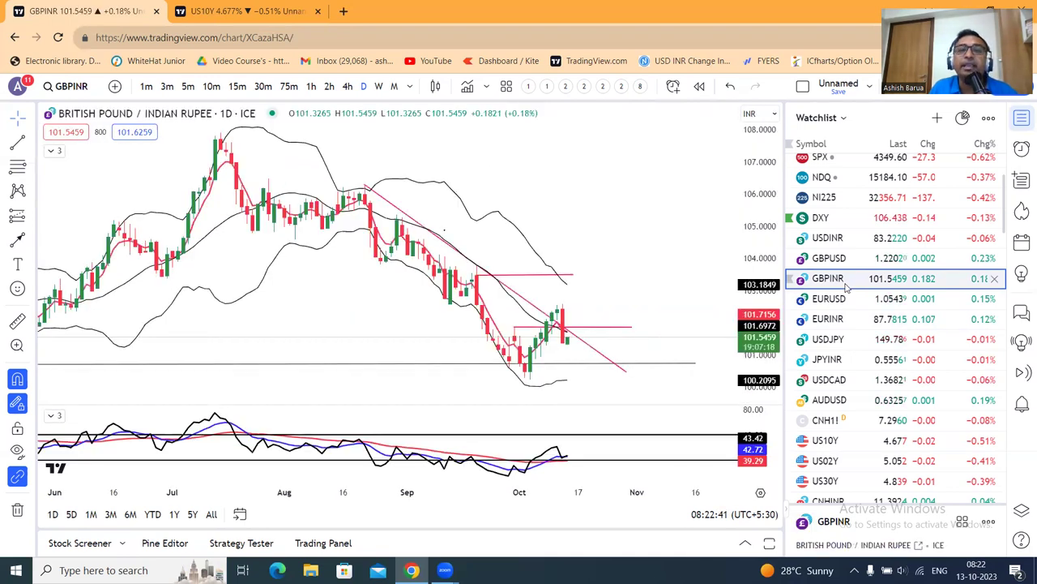
{"action": "left_click", "coordinate": [18, 240]}
{"action": "left_click", "coordinate": [627, 475]}
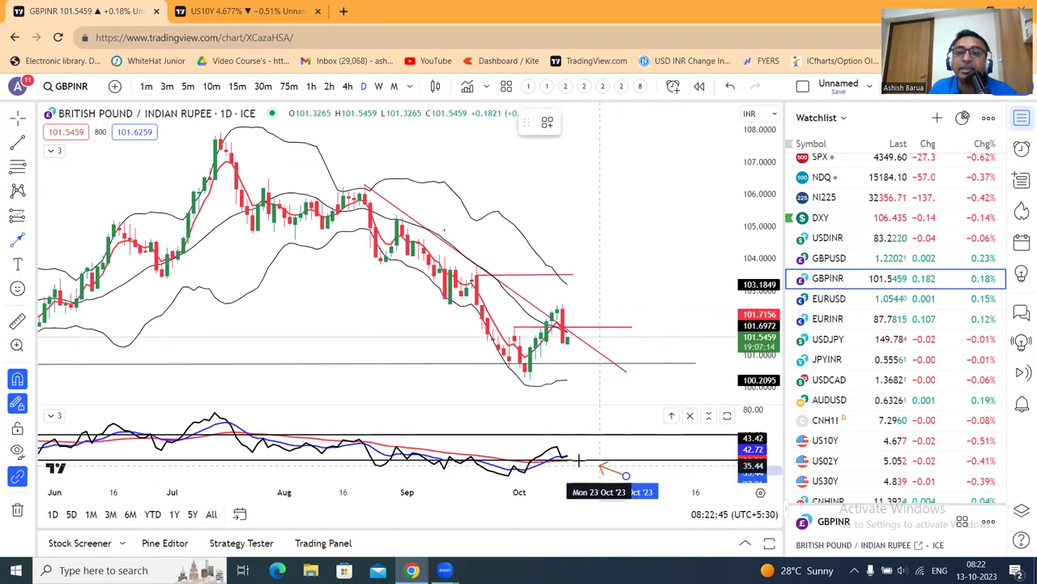
{"action": "left_click", "coordinate": [568, 468]}
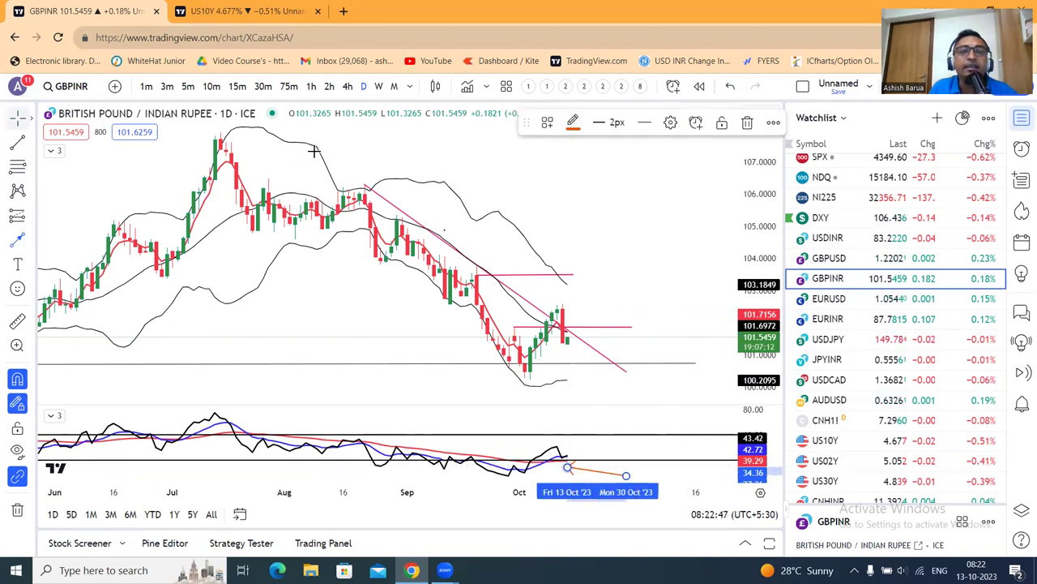
{"action": "left_click", "coordinate": [868, 300]}
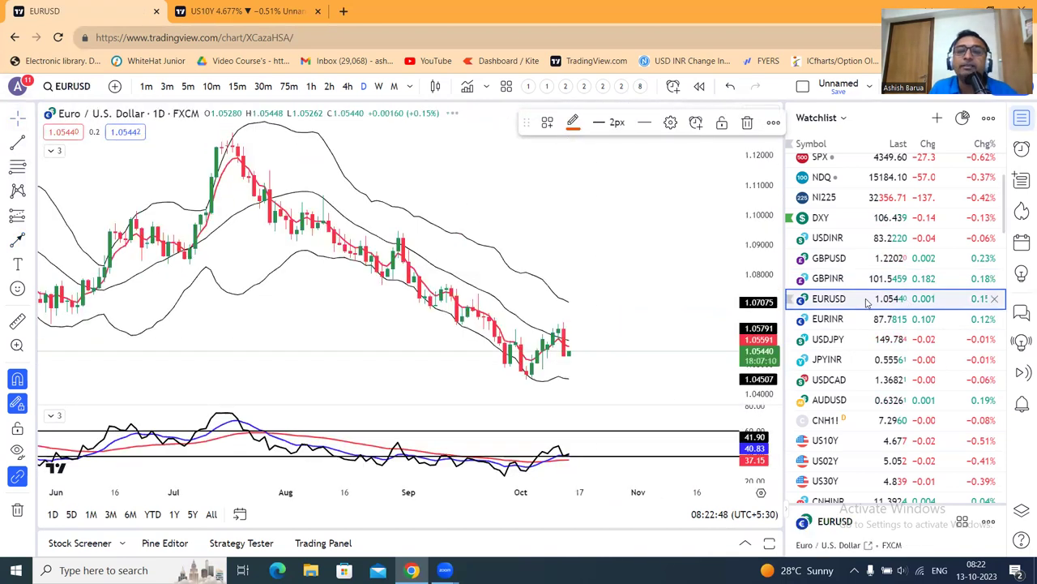
- Draw an orange arrow to EUR/USD's latest oscillator reading, then load the EUR/INR chart
{"action": "left_click", "coordinate": [627, 471]}
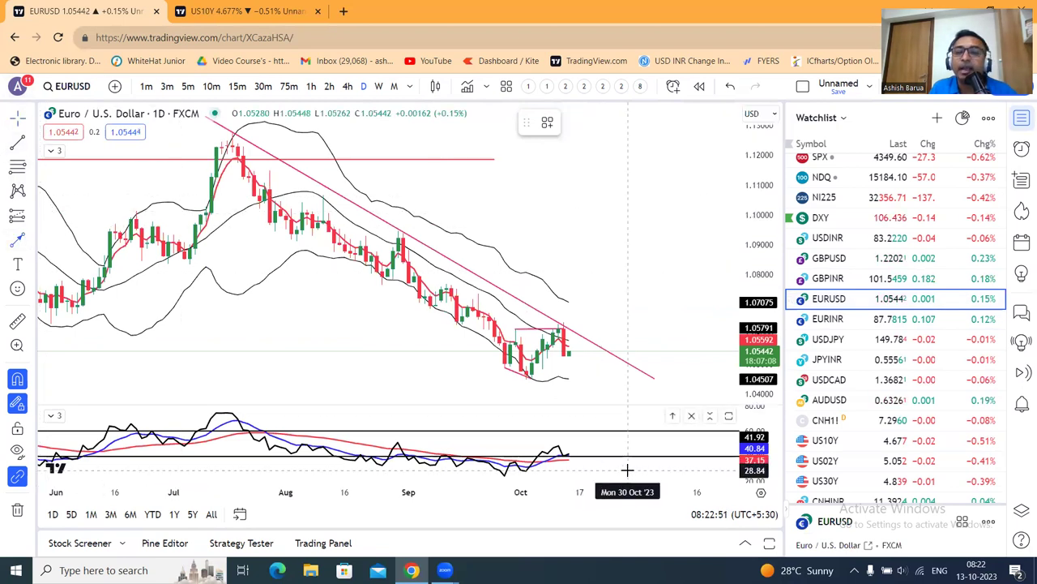
{"action": "left_click", "coordinate": [566, 461]}
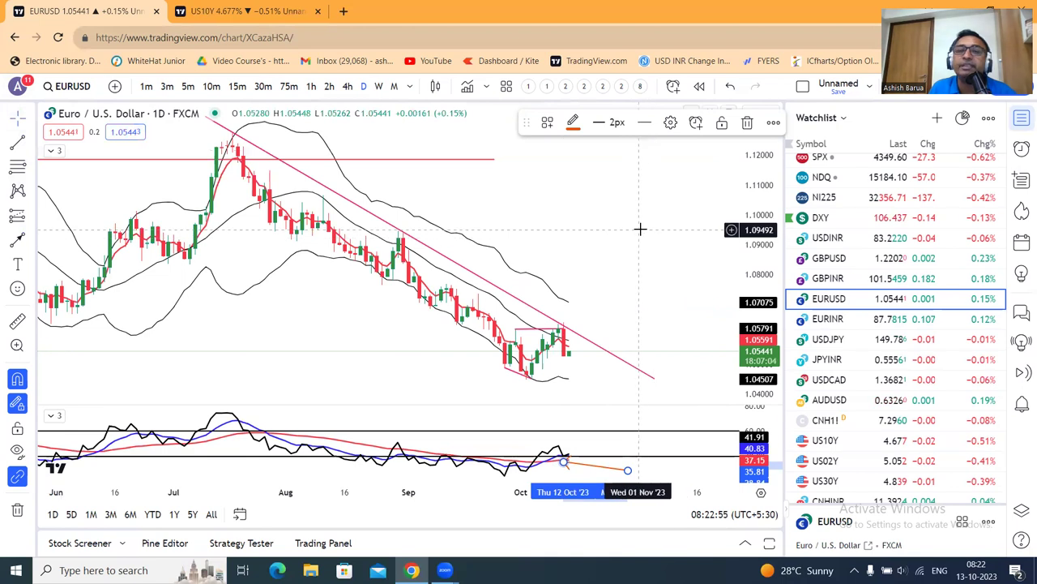
{"action": "scroll", "coordinate": [641, 227], "scroll_direction": "down", "scroll_amount": 2}
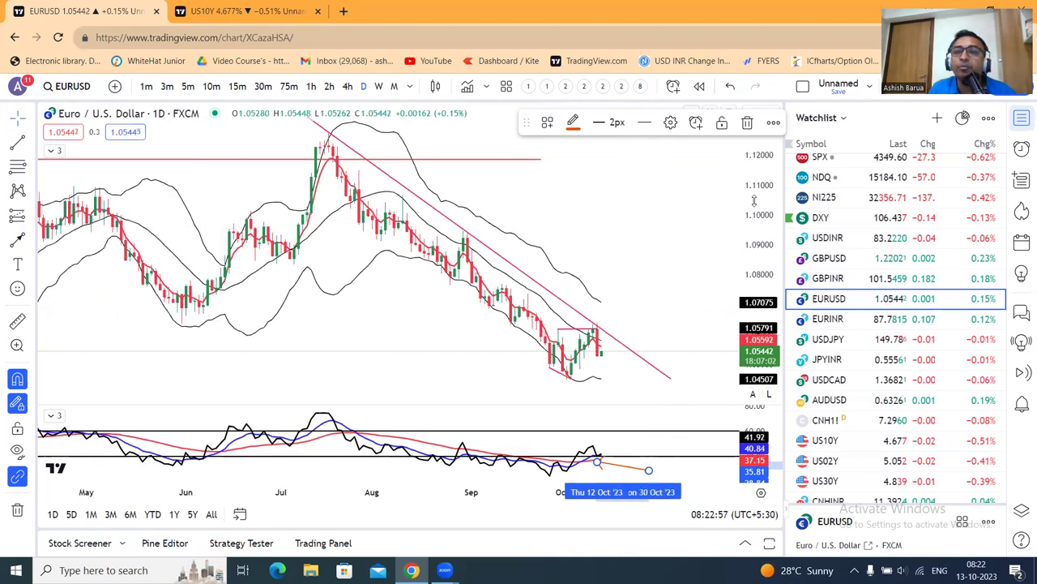
{"action": "scroll", "coordinate": [676, 220], "scroll_direction": "up", "scroll_amount": 2}
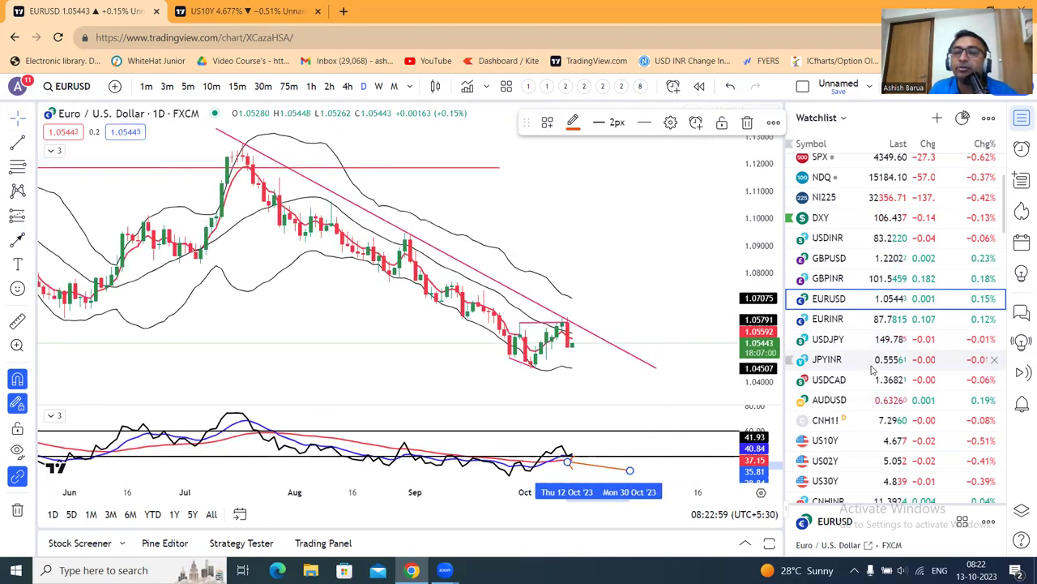
{"action": "left_click", "coordinate": [861, 322]}
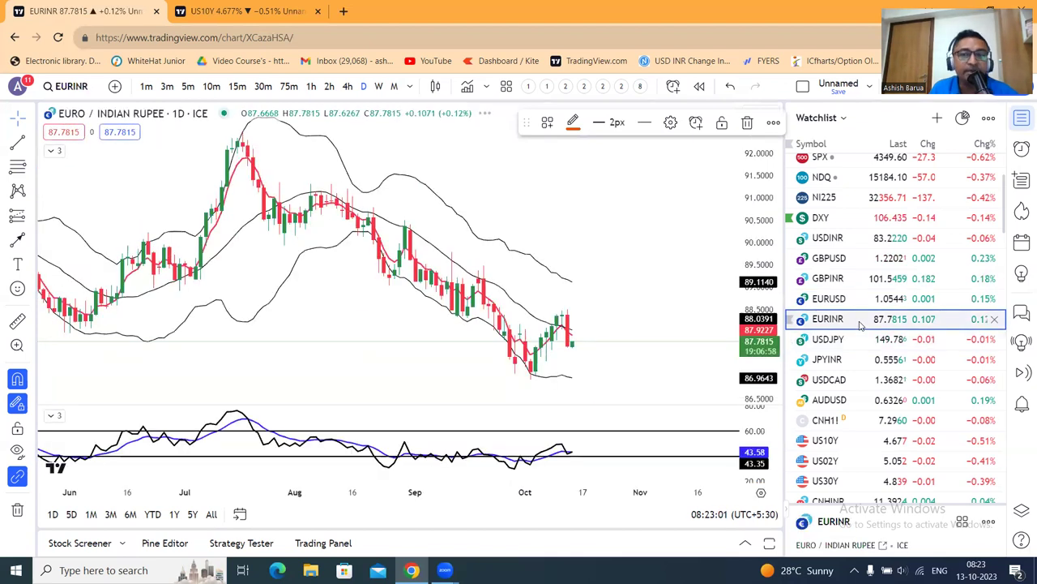
- Draw an orange arrow toward EUR/INR's latest oscillator reading, then switch to USD/JPY
{"action": "left_click", "coordinate": [18, 237]}
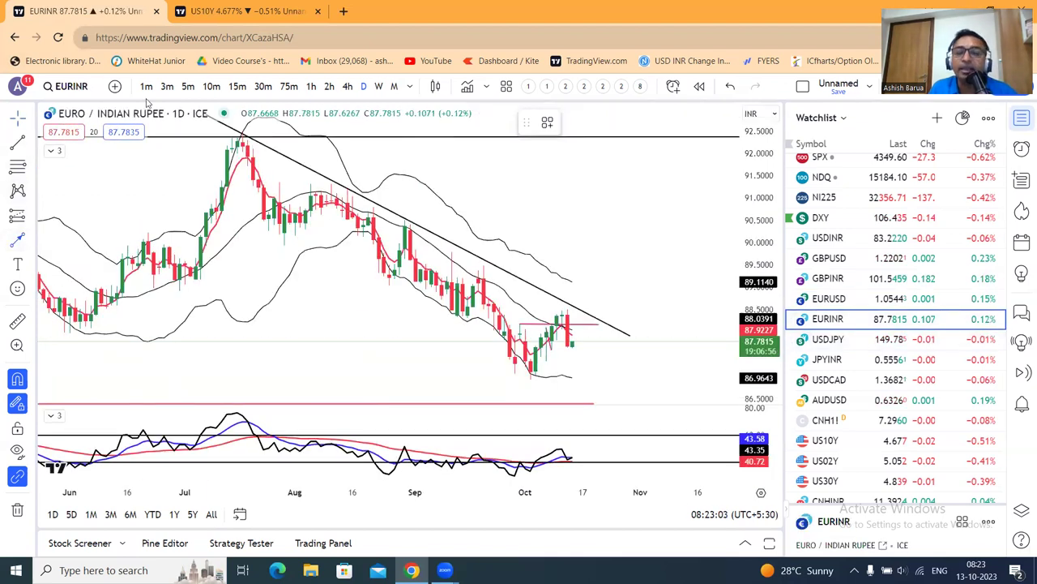
{"action": "left_click_drag", "start_coordinate": [619, 481], "coordinate": [572, 469]}
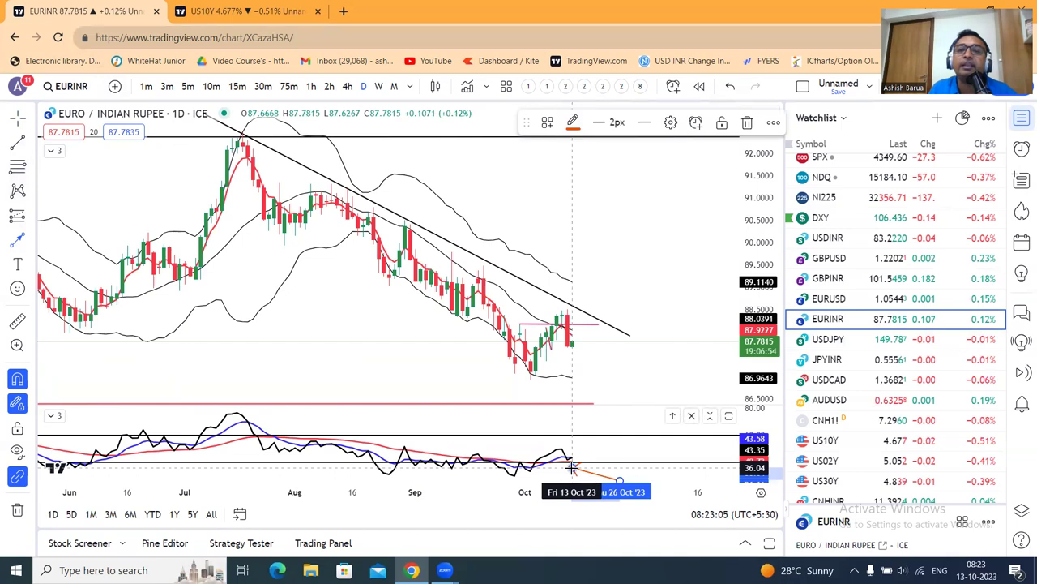
{"action": "left_click", "coordinate": [662, 241]}
{"action": "left_click", "coordinate": [874, 341]}
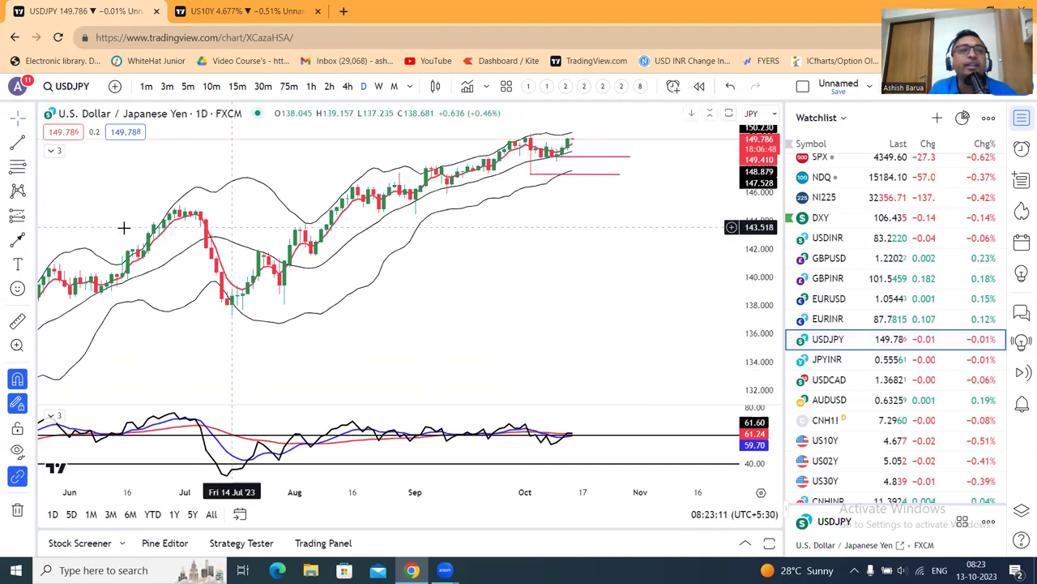
- Draw an orange arrow in USD/JPY's lower oscillator pane pointing at its latest reading near 61
{"action": "left_click", "coordinate": [18, 242]}
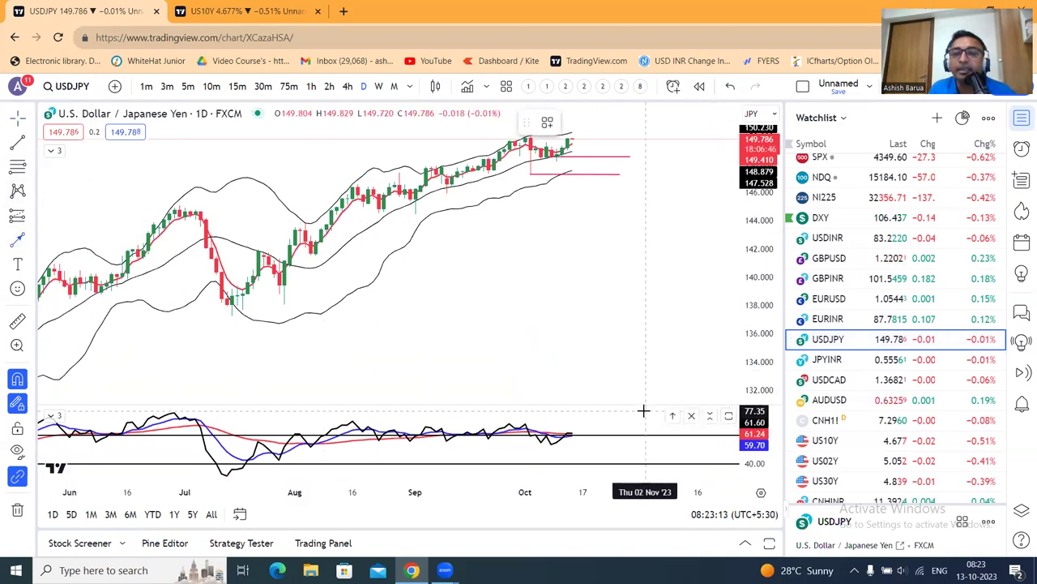
{"action": "left_click_drag", "start_coordinate": [645, 412], "coordinate": [572, 431]}
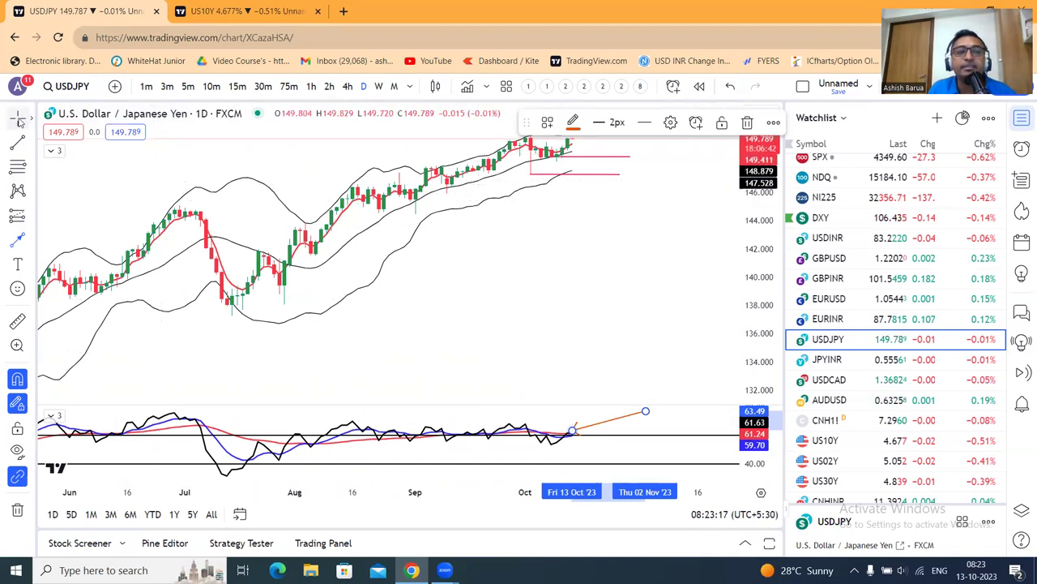
{"action": "left_click", "coordinate": [672, 248]}
{"action": "scroll", "coordinate": [653, 240], "scroll_direction": "down", "scroll_amount": 2}
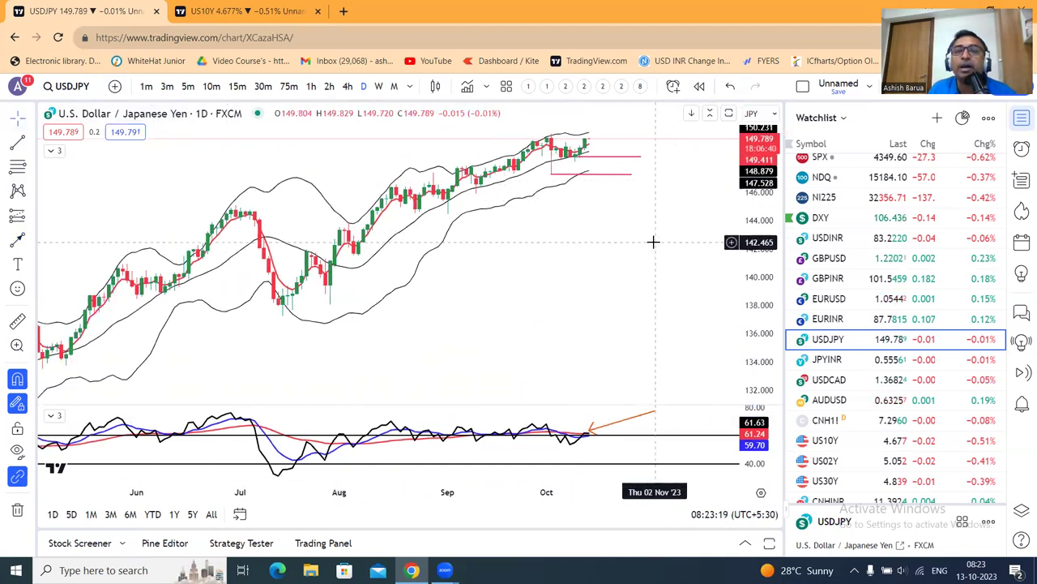
{"action": "scroll", "coordinate": [653, 240], "scroll_direction": "up", "scroll_amount": 1}
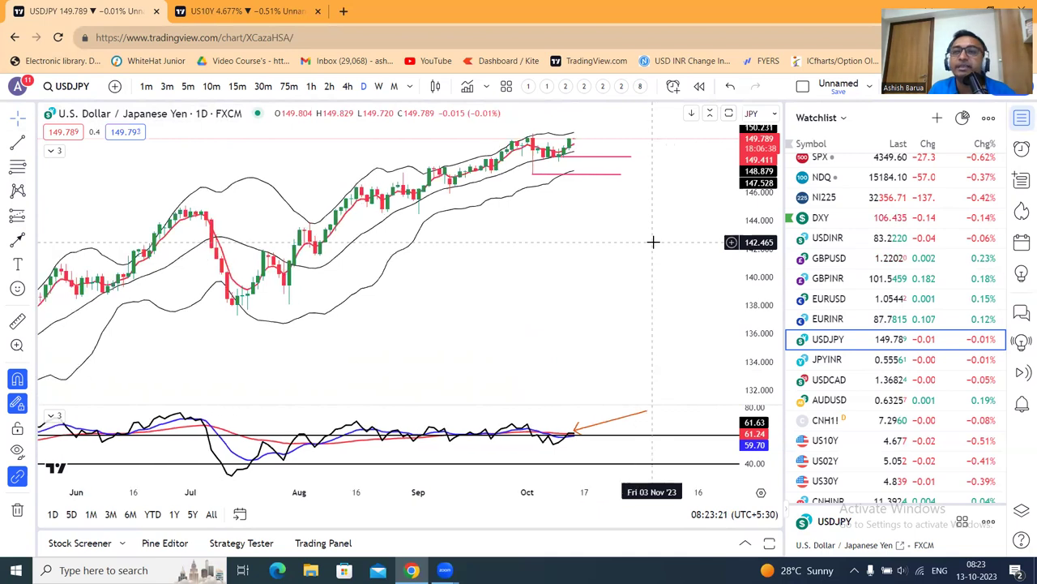
- Load the JPYINR chart and draw an orange arrow at its latest oscillator reading near 41
{"action": "key", "text": "Down"}
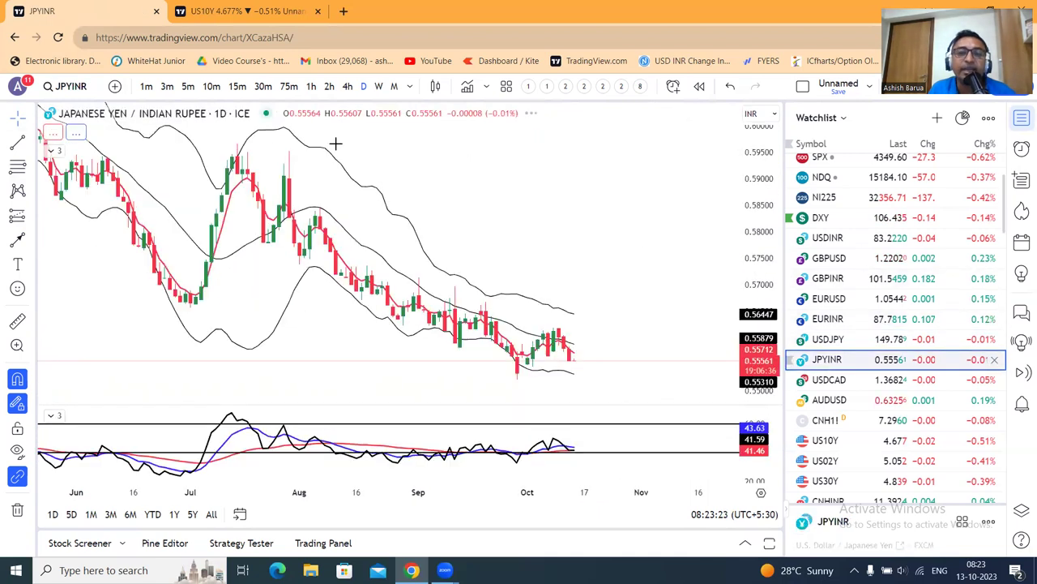
{"action": "left_click", "coordinate": [17, 240]}
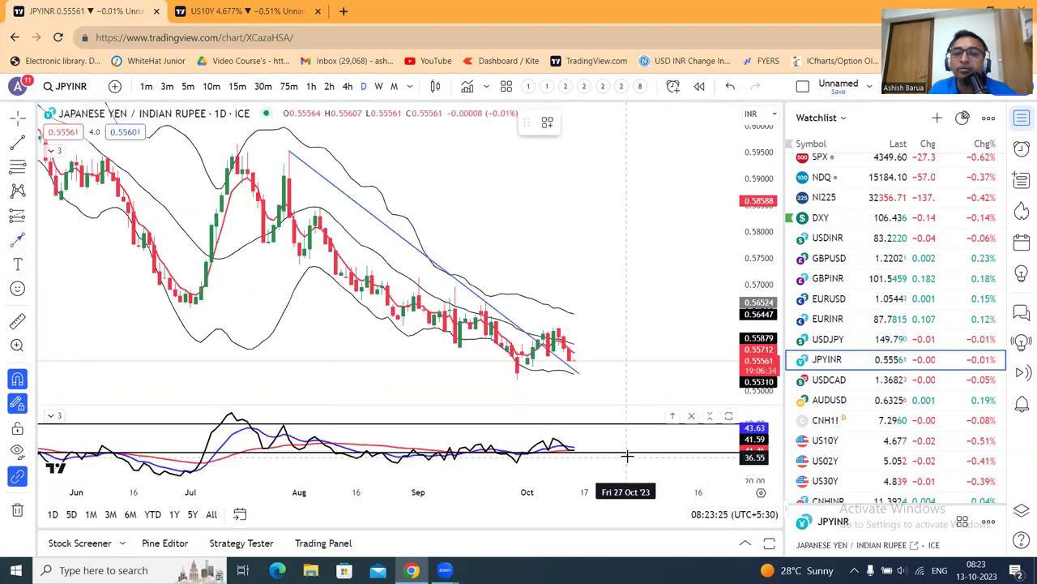
{"action": "left_click", "coordinate": [662, 473]}
{"action": "left_click", "coordinate": [574, 461]}
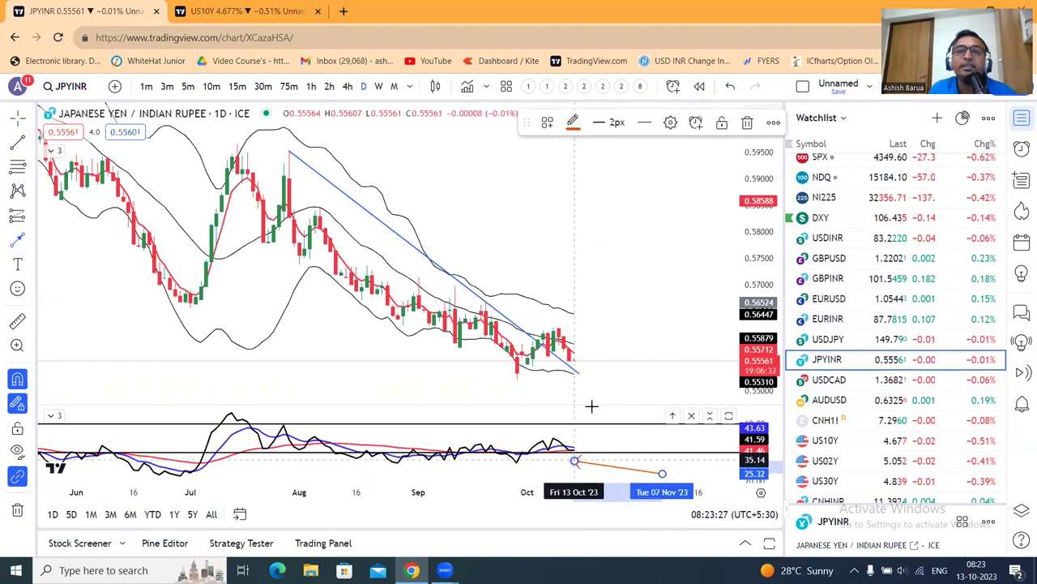
{"action": "left_click", "coordinate": [648, 276]}
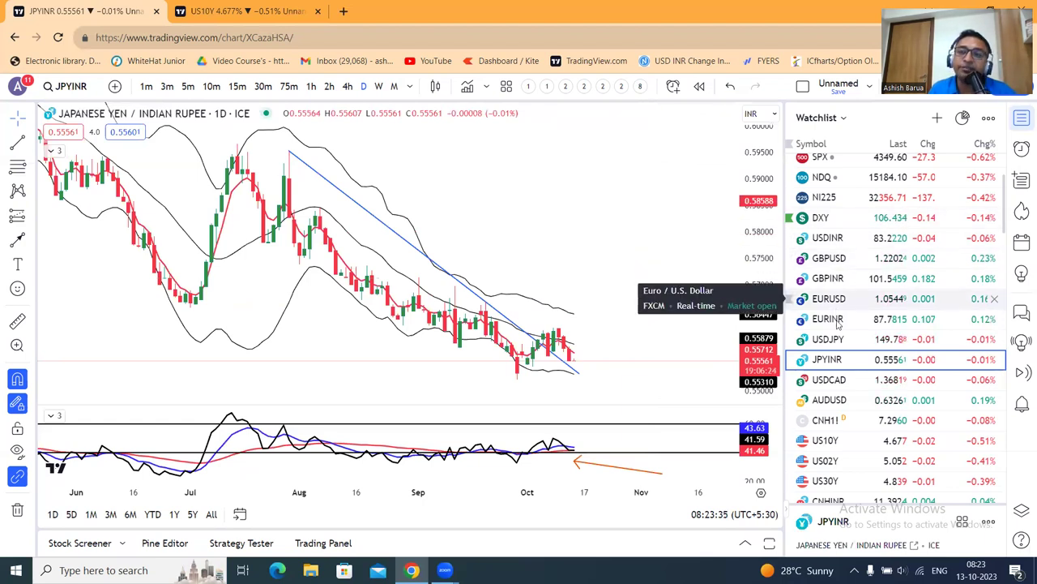
- Load USDCAD and draw an orange arrow at its latest oscillator reading
{"action": "left_click", "coordinate": [840, 384]}
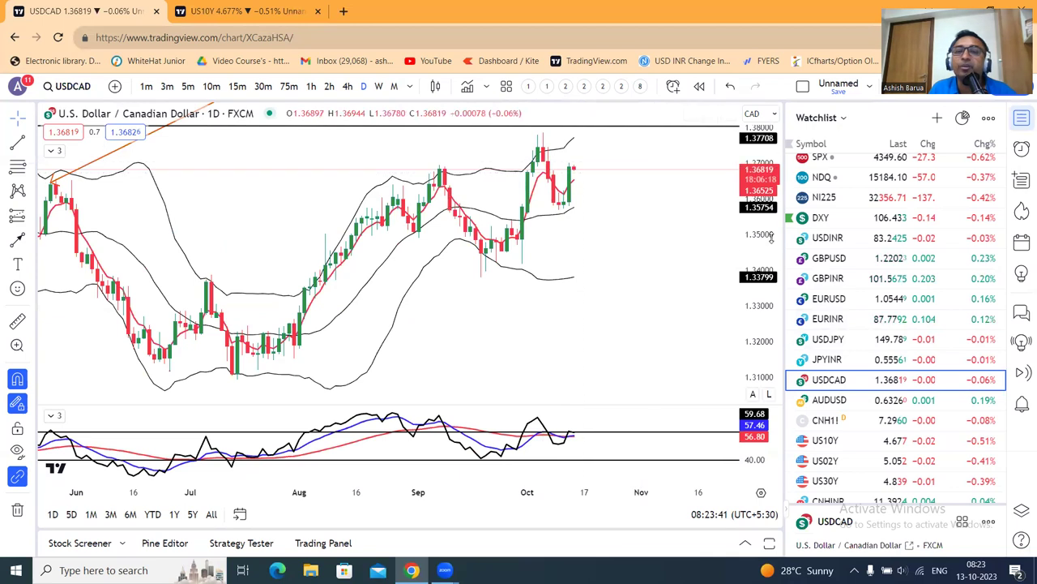
{"action": "left_click", "coordinate": [17, 239]}
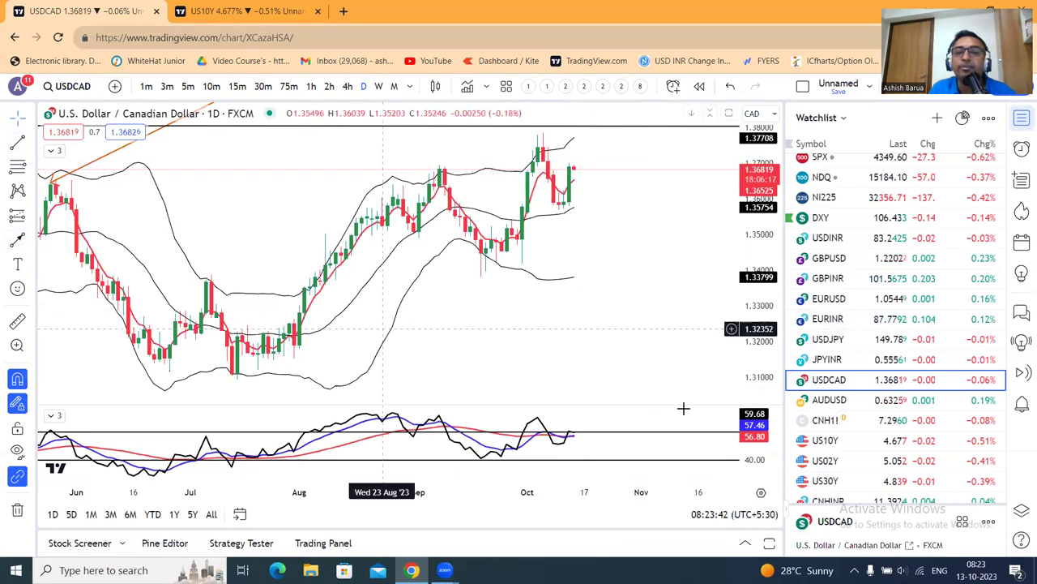
{"action": "left_click", "coordinate": [636, 414]}
{"action": "left_click", "coordinate": [573, 424]}
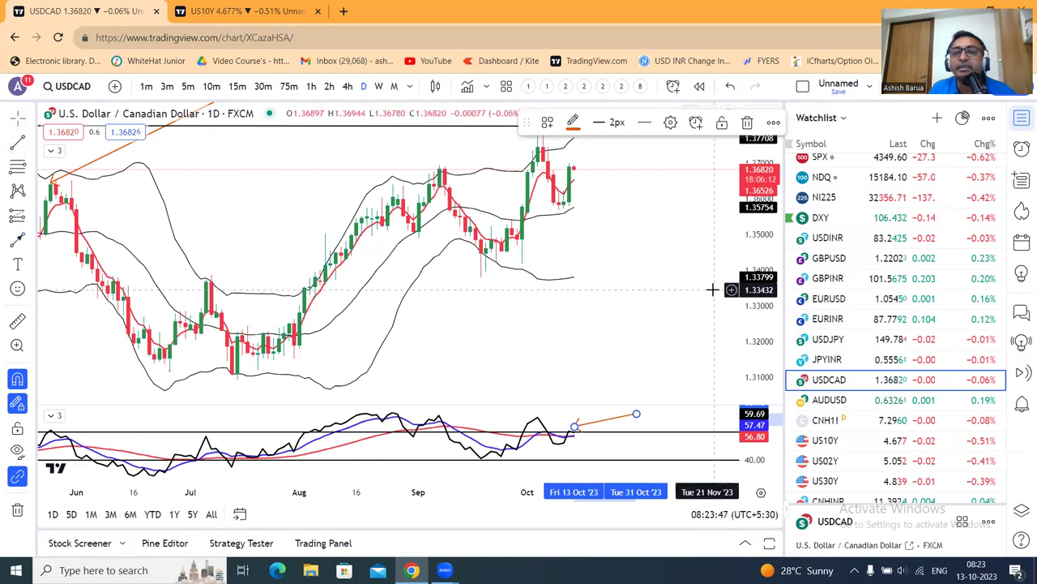
{"action": "left_click", "coordinate": [688, 292]}
- Compress USDCAD's price scale for a wider range, then move via GBPUSD to AUDUSD
{"action": "scroll", "coordinate": [686, 294], "scroll_direction": "up", "scroll_amount": 2}
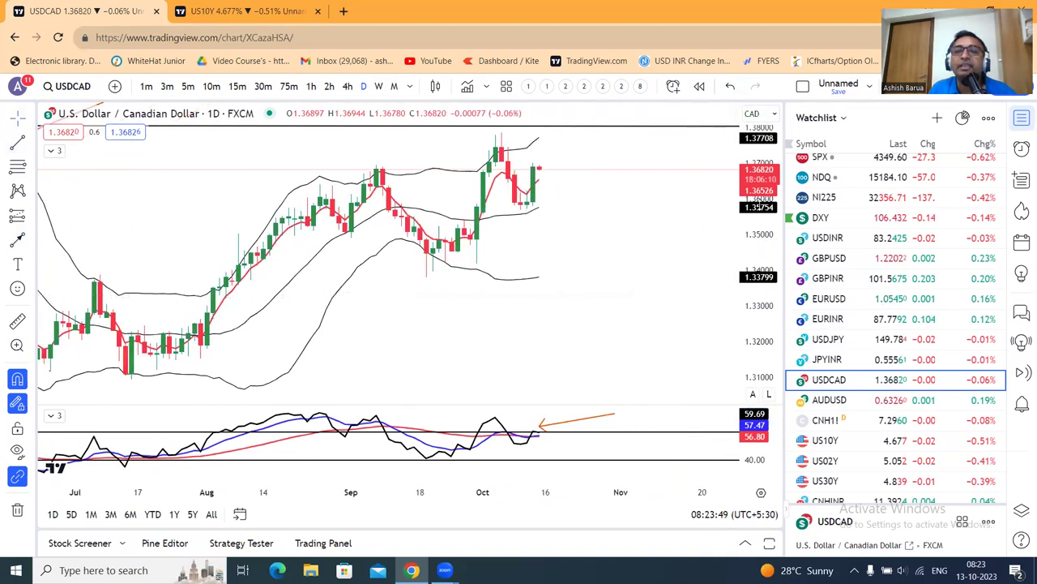
{"action": "left_click_drag", "start_coordinate": [768, 243], "coordinate": [767, 259]}
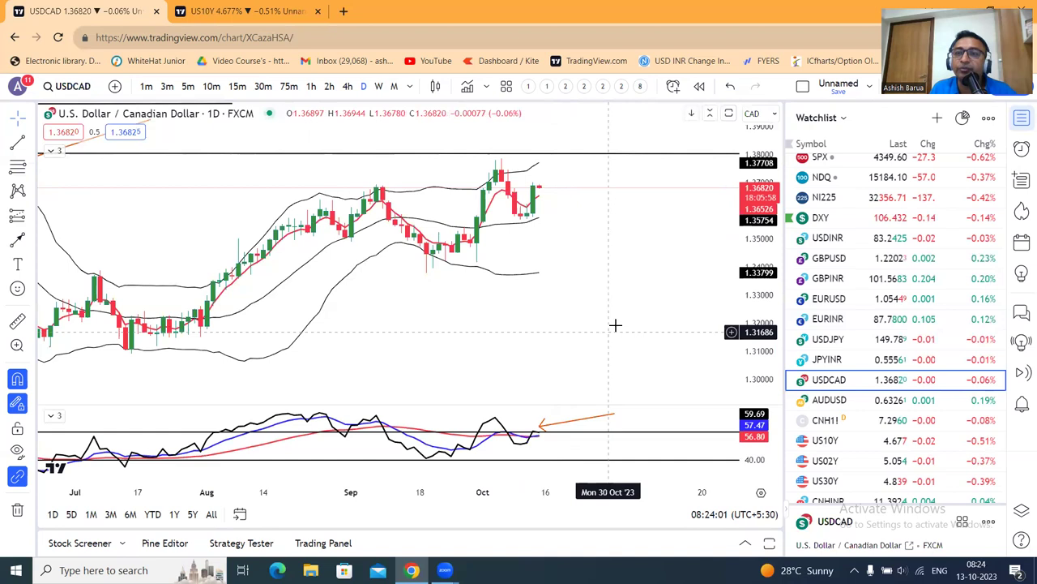
{"action": "left_click", "coordinate": [838, 261]}
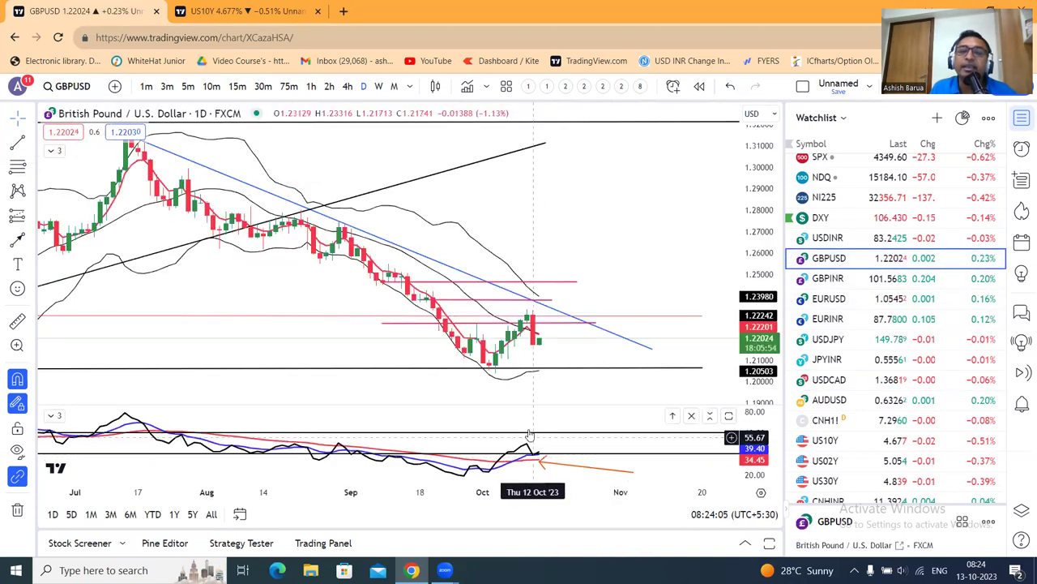
{"action": "left_click", "coordinate": [839, 385]}
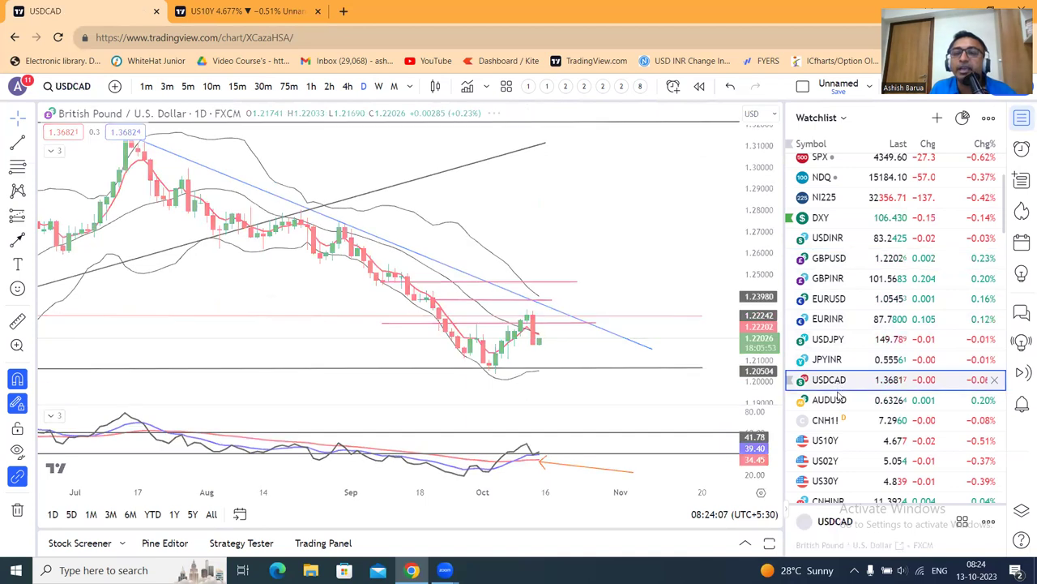
{"action": "left_click", "coordinate": [840, 402]}
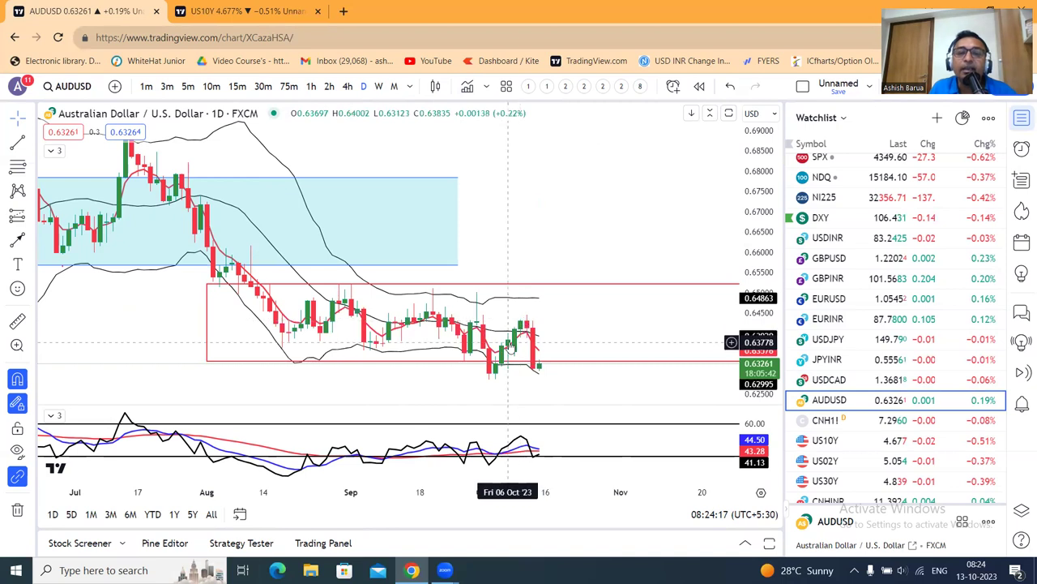
- Select AUDUSD's red range rectangle and zoom and pan to leave room after the last candle
{"action": "left_click", "coordinate": [531, 285]}
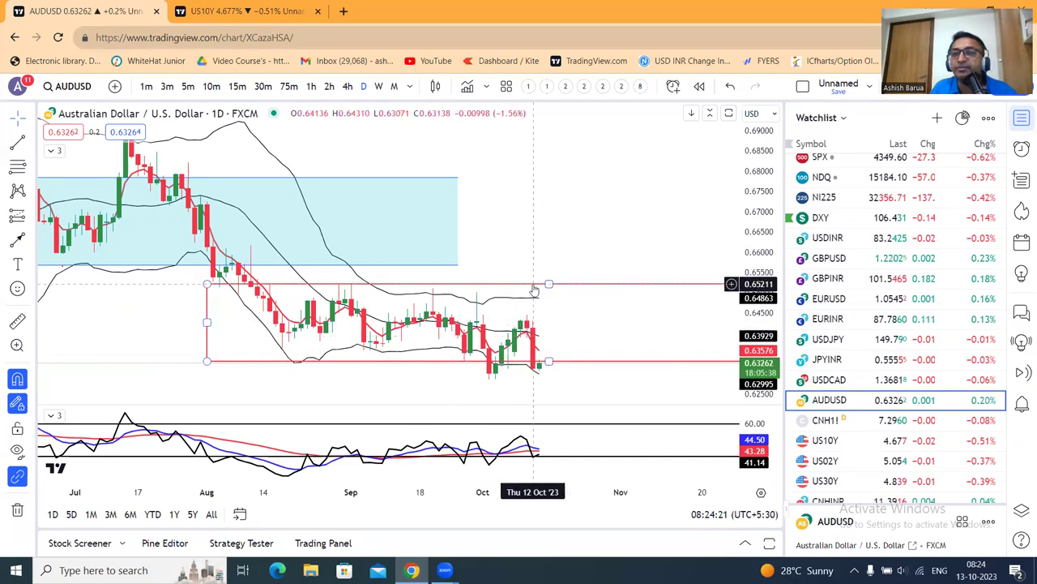
{"action": "scroll", "coordinate": [631, 235], "scroll_direction": "down", "scroll_amount": 1}
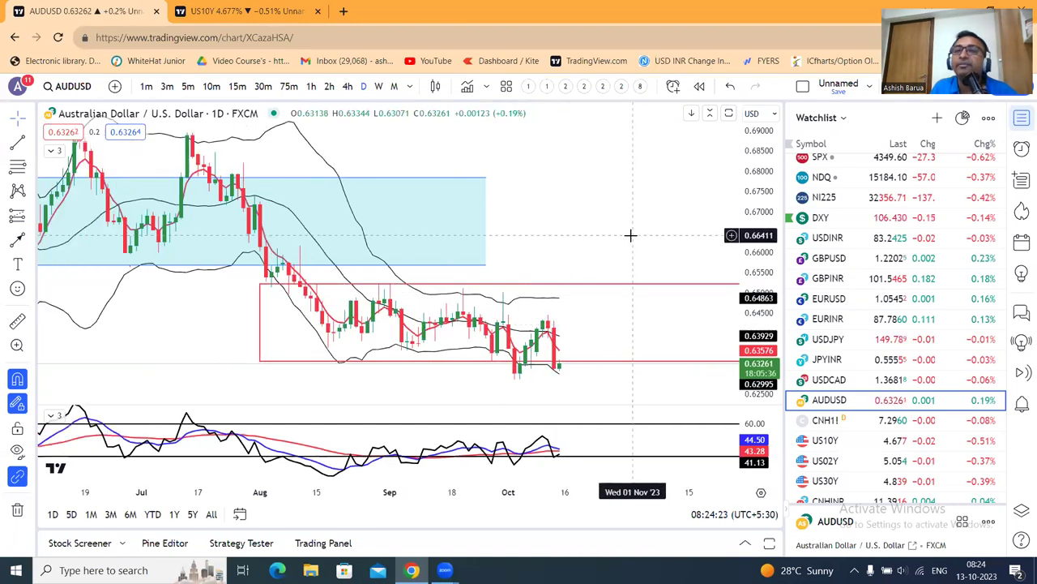
{"action": "scroll", "coordinate": [630, 235], "scroll_direction": "down", "scroll_amount": 1}
{"action": "left_click_drag", "start_coordinate": [686, 205], "coordinate": [627, 200]}
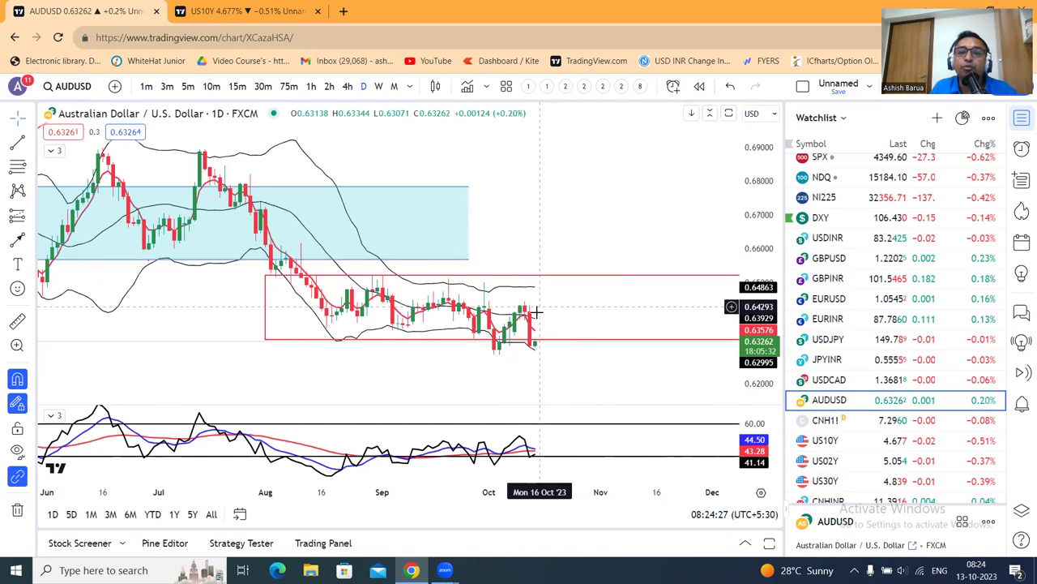
{"action": "scroll", "coordinate": [610, 390], "scroll_direction": "up", "scroll_amount": 1}
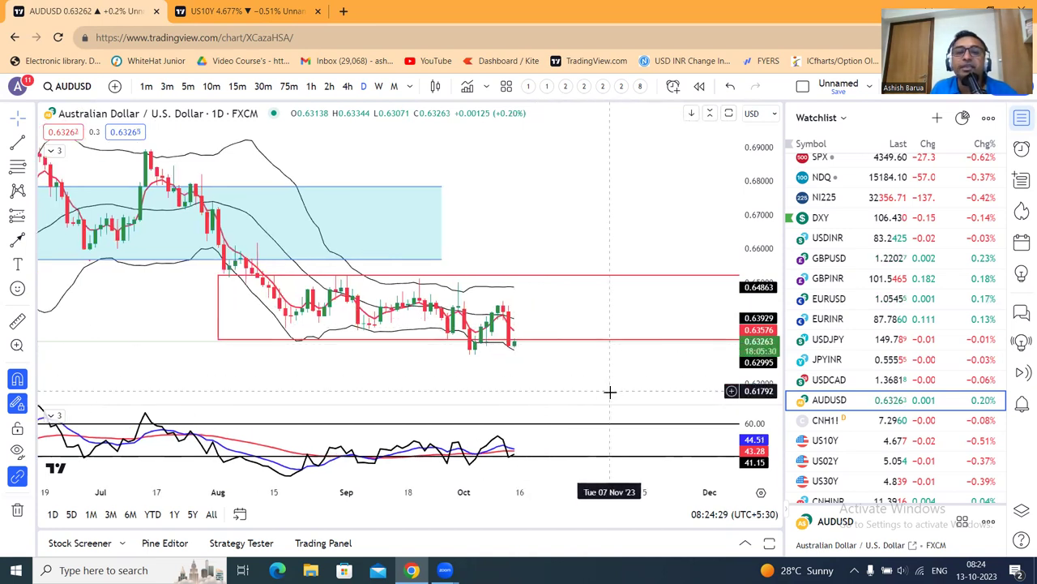
- Draw an arrow from early November back to the 11 Oct oscillator reading, then load CNH1!
{"action": "left_click", "coordinate": [18, 239]}
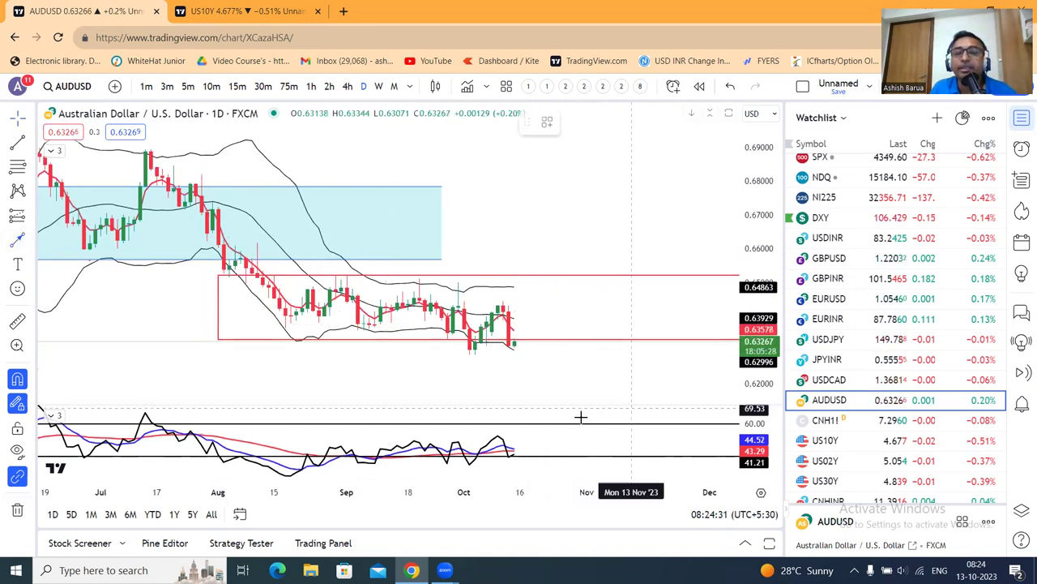
{"action": "left_click", "coordinate": [597, 470]}
{"action": "left_click", "coordinate": [504, 463]}
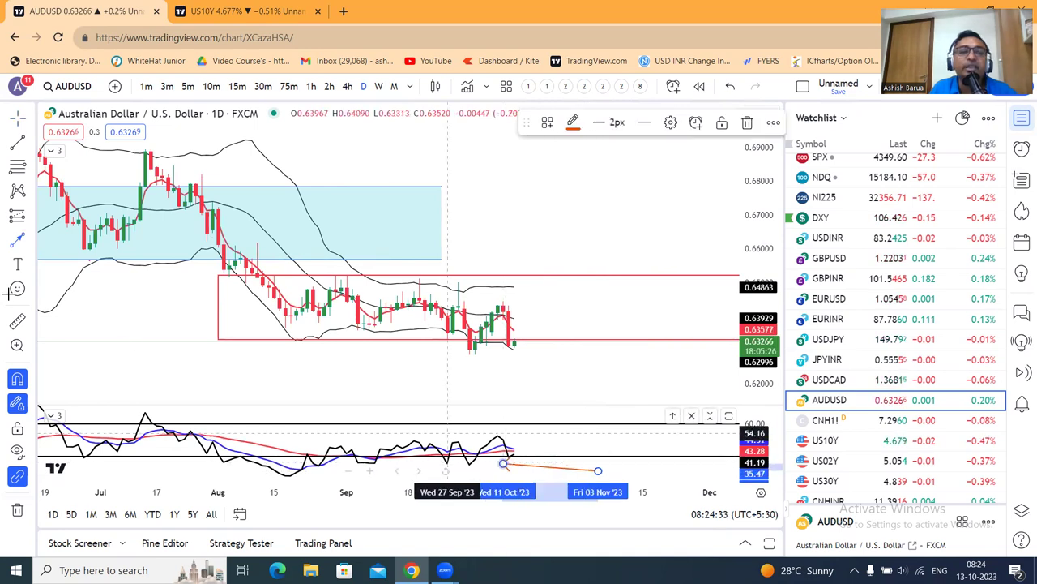
{"action": "left_click", "coordinate": [835, 420]}
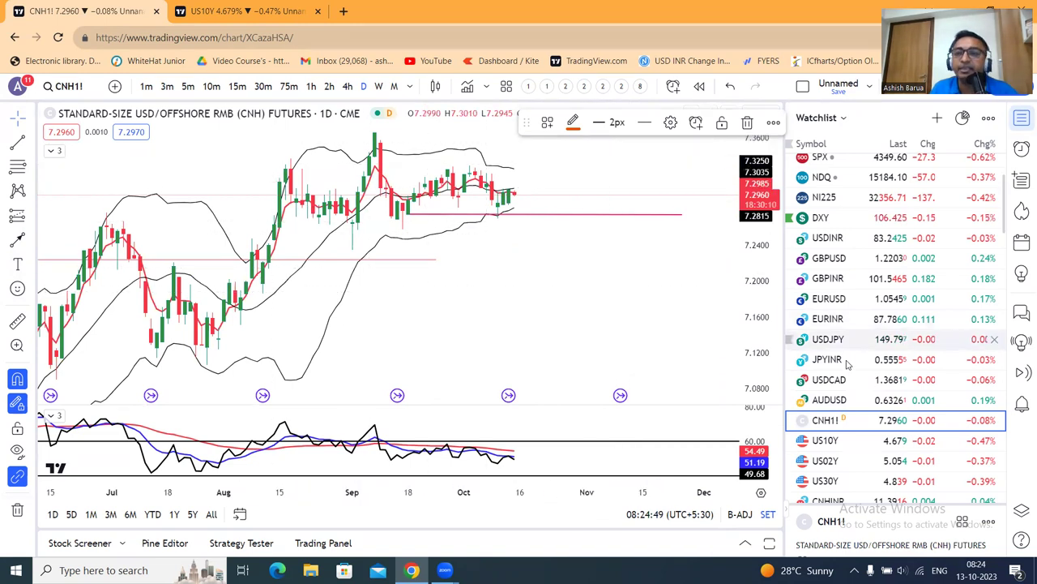
- Load the Brent Oil Futures (BR1!) daily chart from the top of the watchlist
{"action": "scroll", "coordinate": [847, 365], "scroll_direction": "up", "scroll_amount": 3}
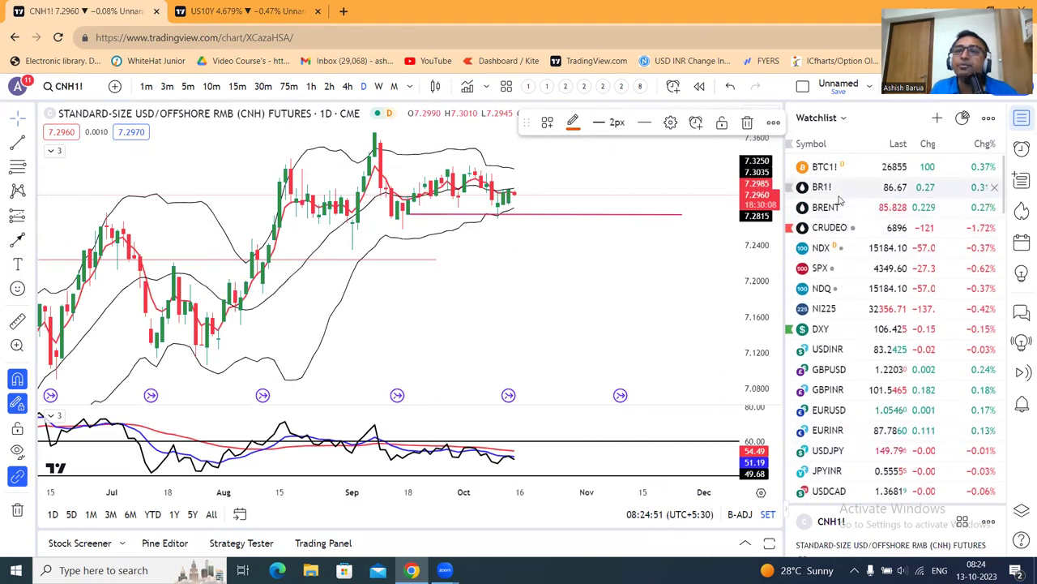
{"action": "left_click", "coordinate": [839, 192]}
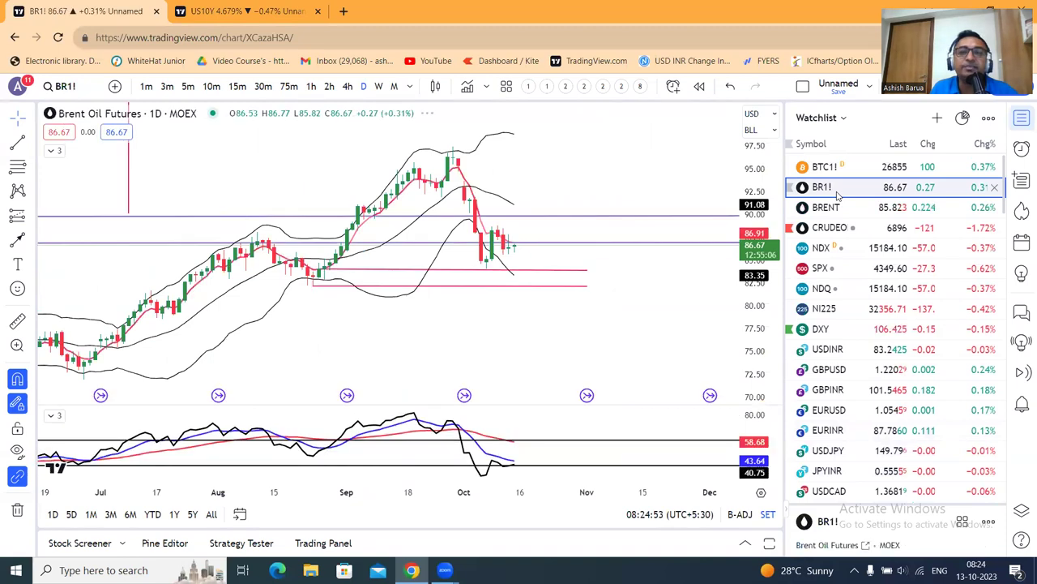